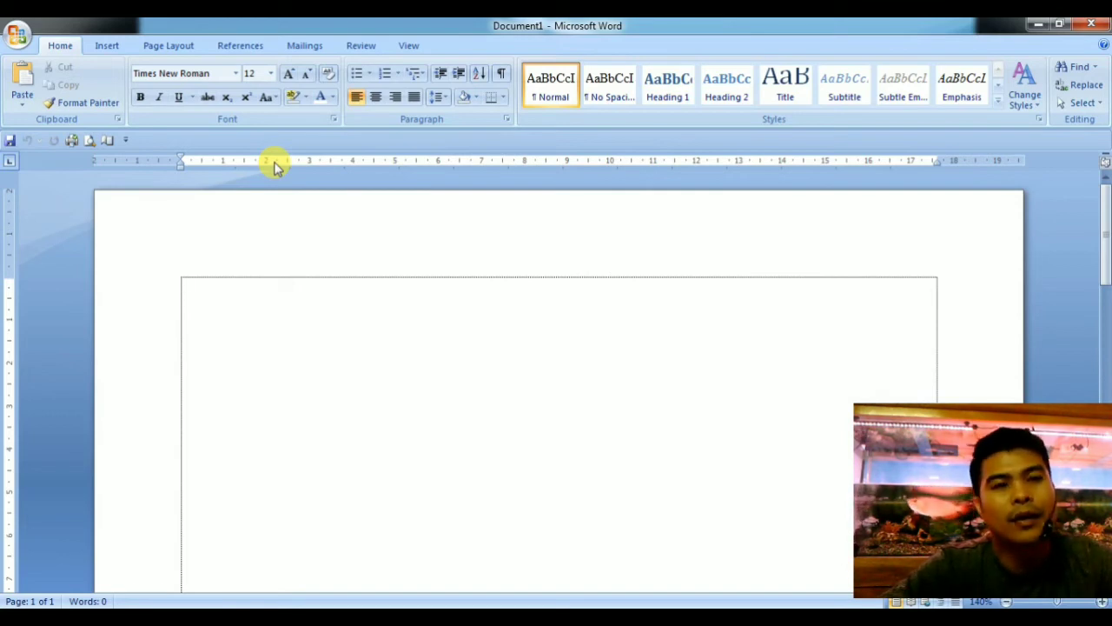
Hide the ruler in the document window.
left_click(410, 46)
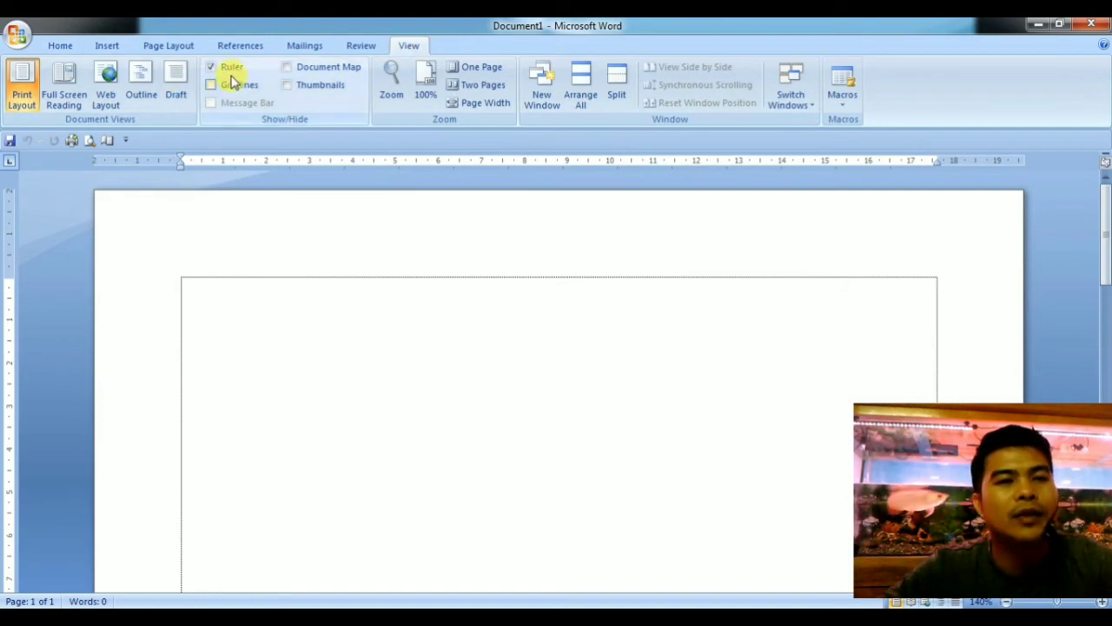
left_click(225, 70)
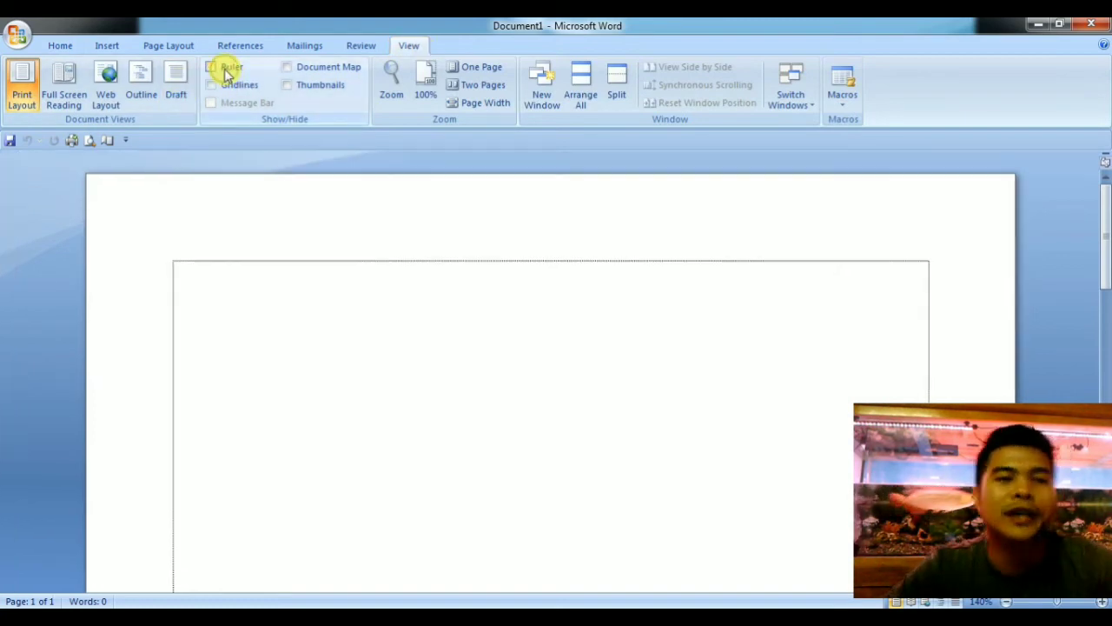
left_click(367, 336)
left_click(57, 45)
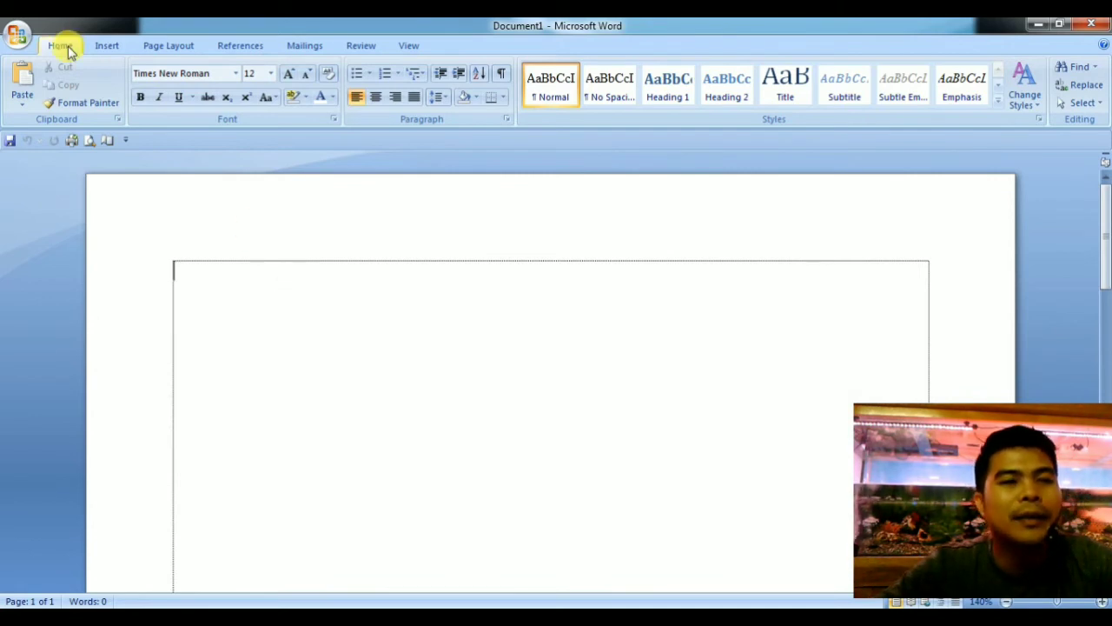
Show the ruler above and beside the document page.
left_click(419, 49)
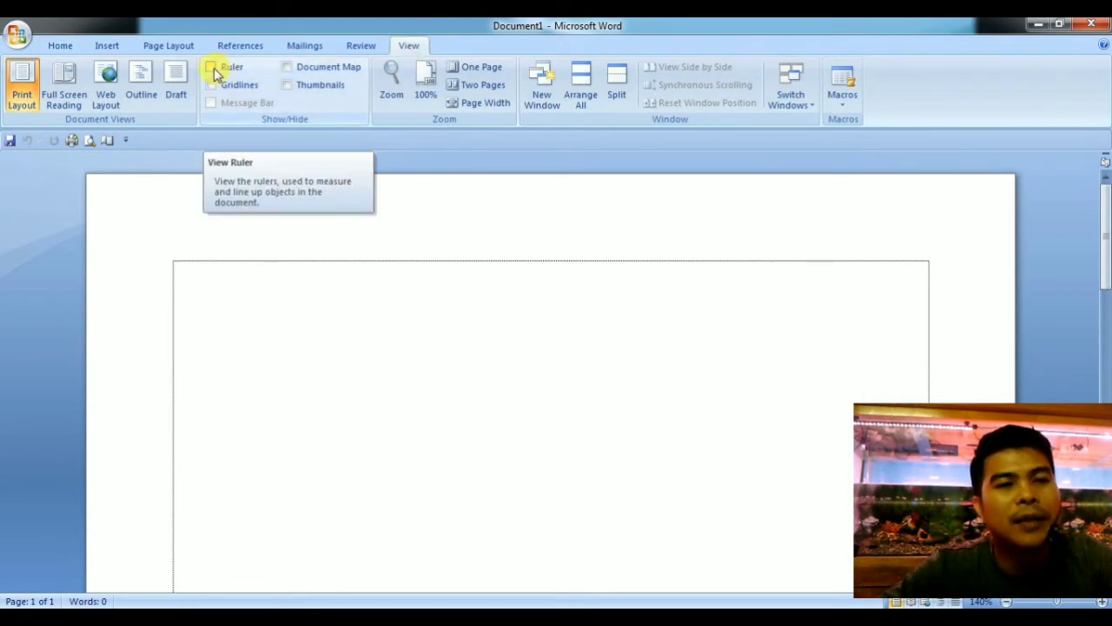
left_click(216, 74)
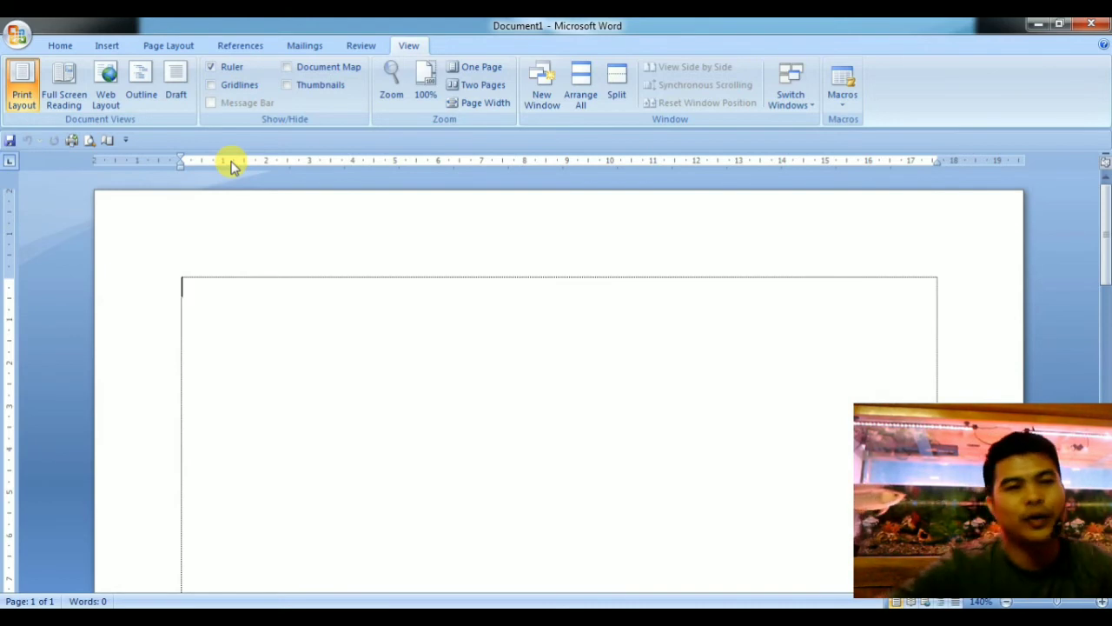
left_click(57, 44)
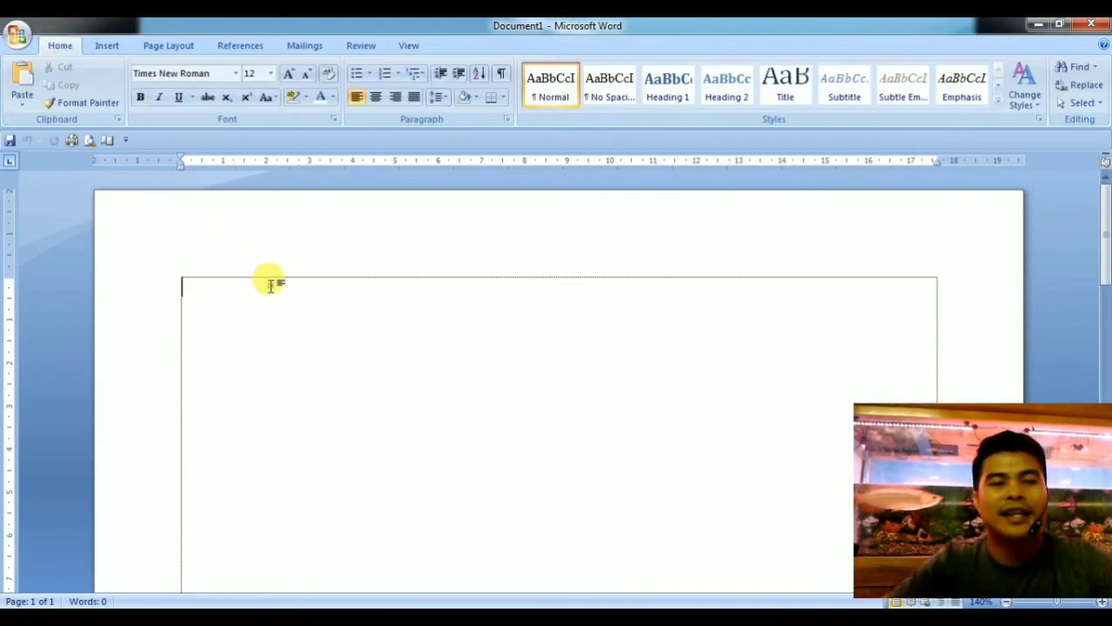
scroll(271, 285, "up", 1)
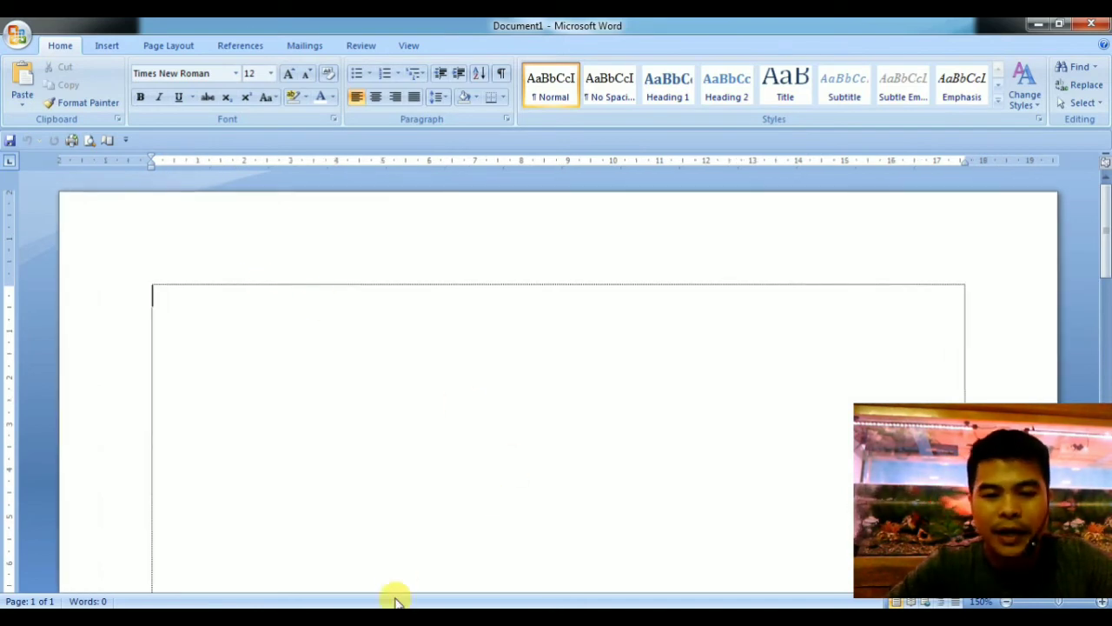
left_click(376, 617)
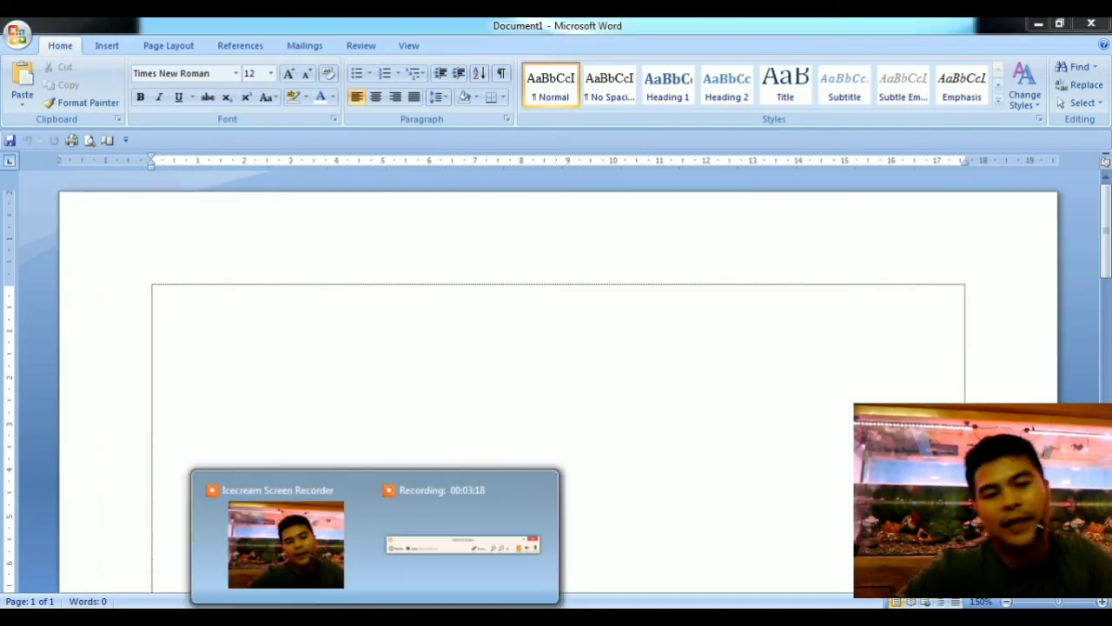
left_click(498, 551)
mouse_move(769, 553)
left_mouse_down()
mouse_move(666, 479)
mouse_move(455, 533)
left_mouse_up()
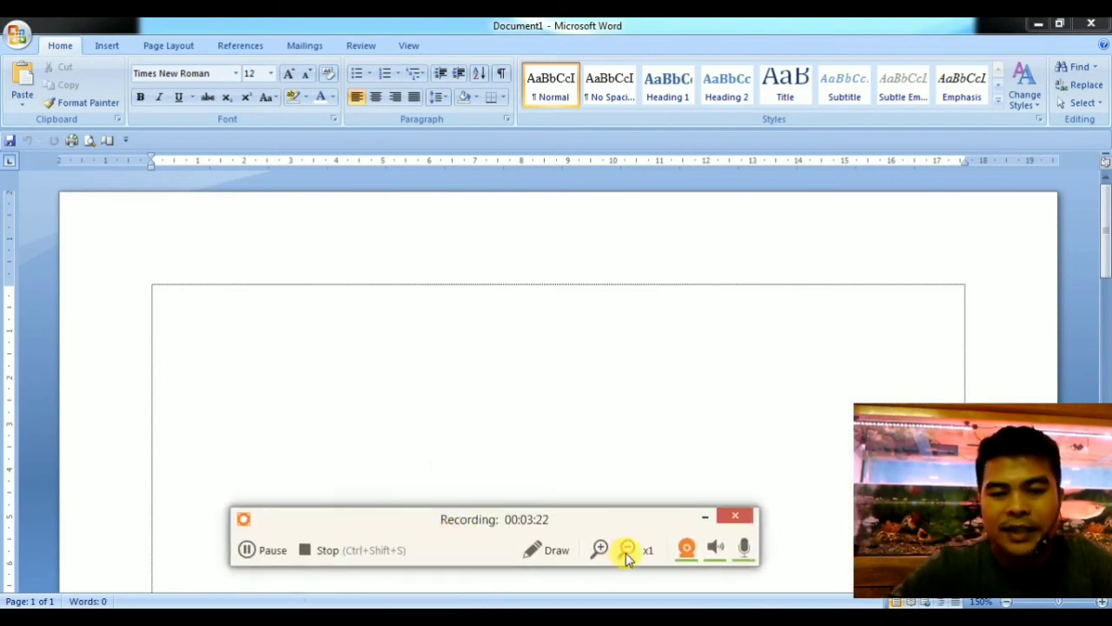
left_click(602, 550)
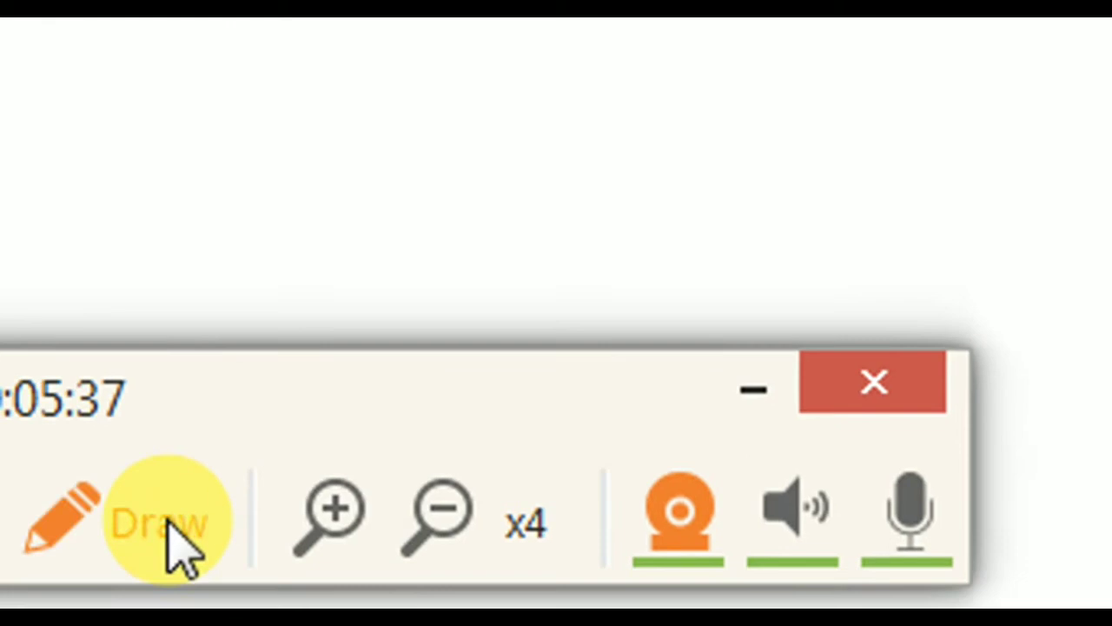
left_click(435, 530)
left_click(435, 530)
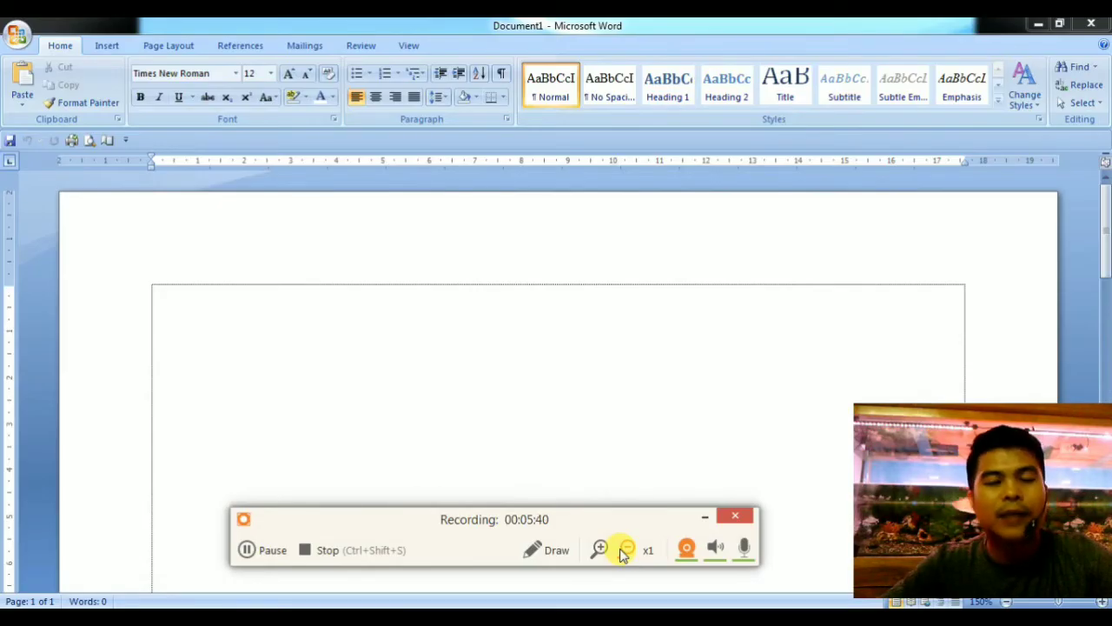
Paste the copied two-paragraph text about operating systems at the start of the blank document.
left_click(238, 318)
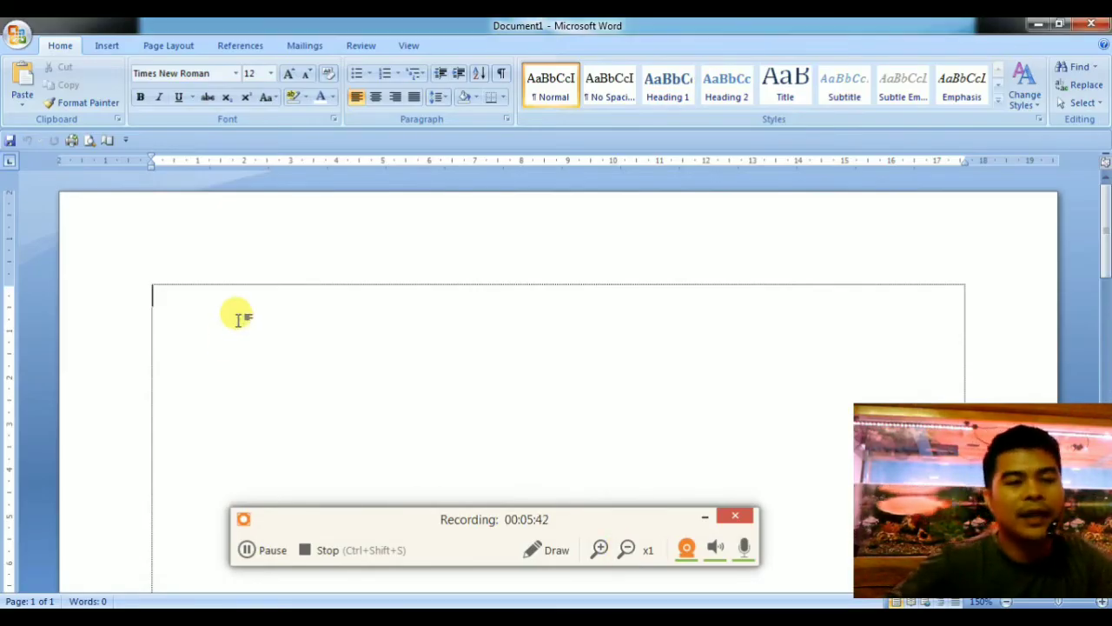
left_click(705, 514)
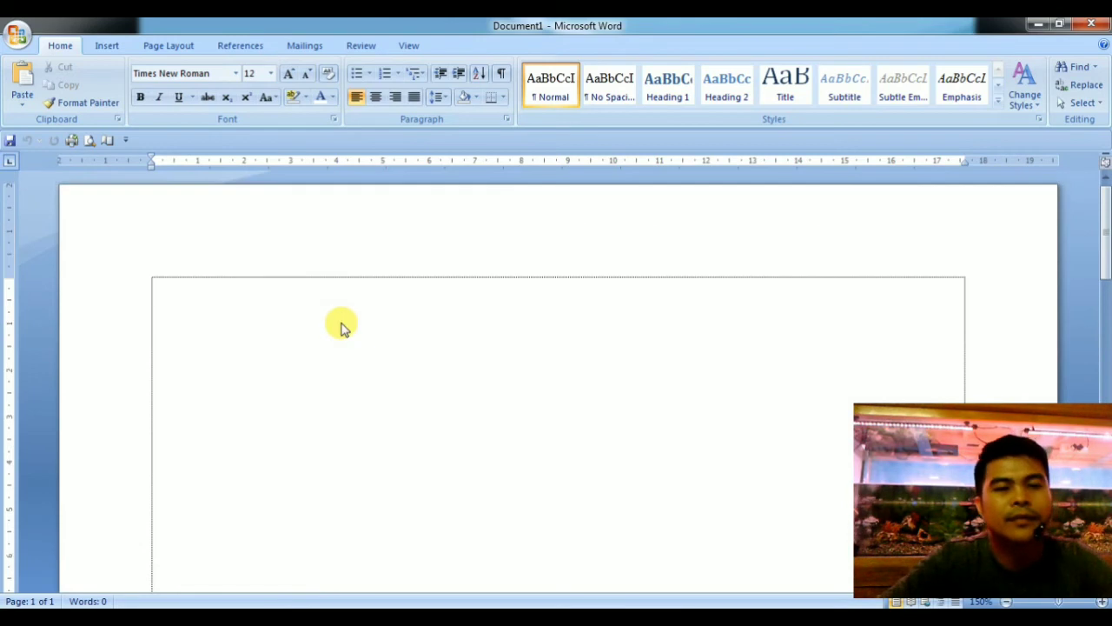
key("ctrl+v")
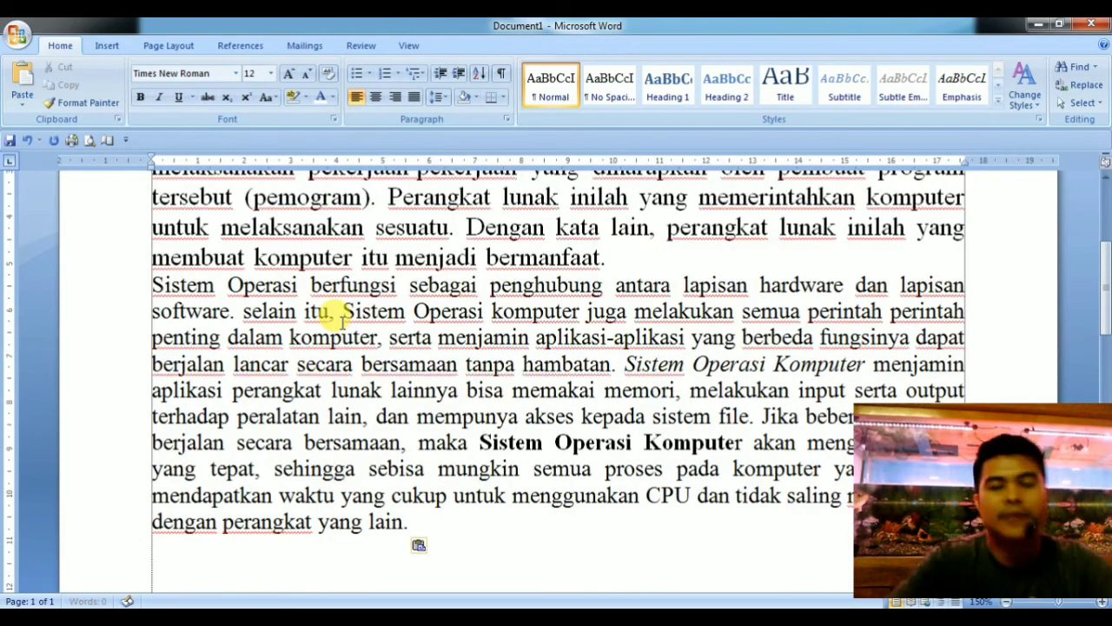
scroll(342, 320, "up", 3)
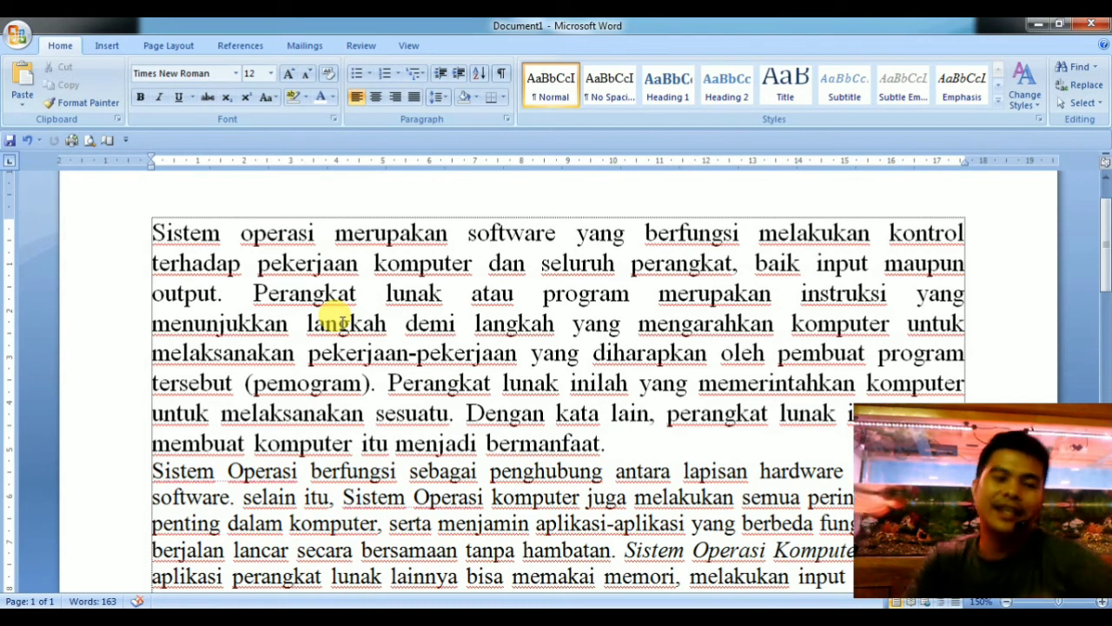
left_click(236, 282)
left_click(313, 292)
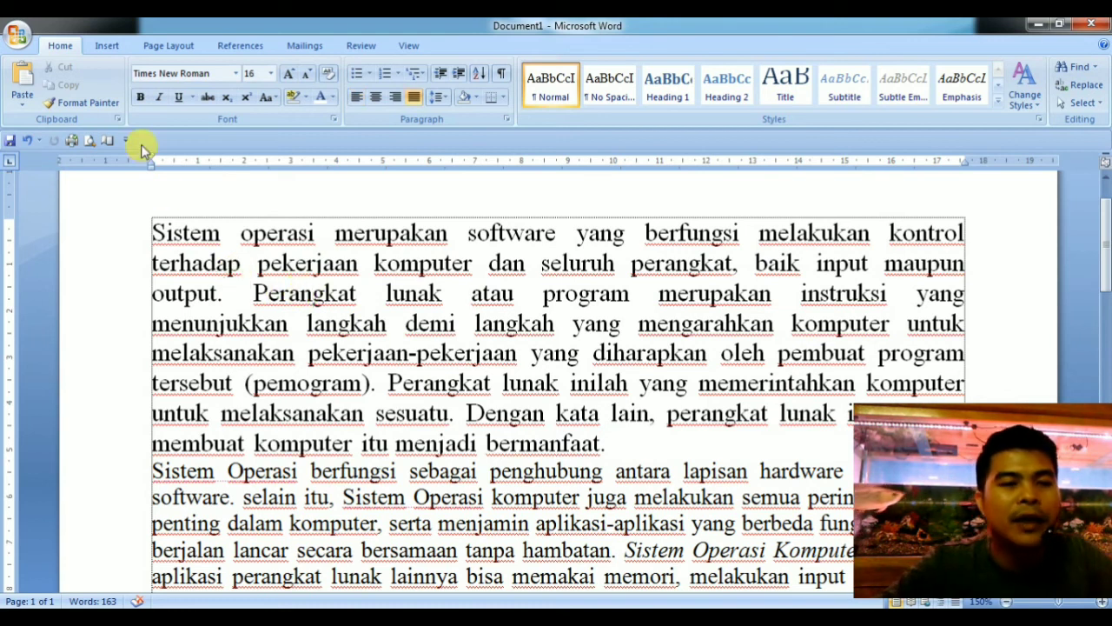
left_click(504, 352)
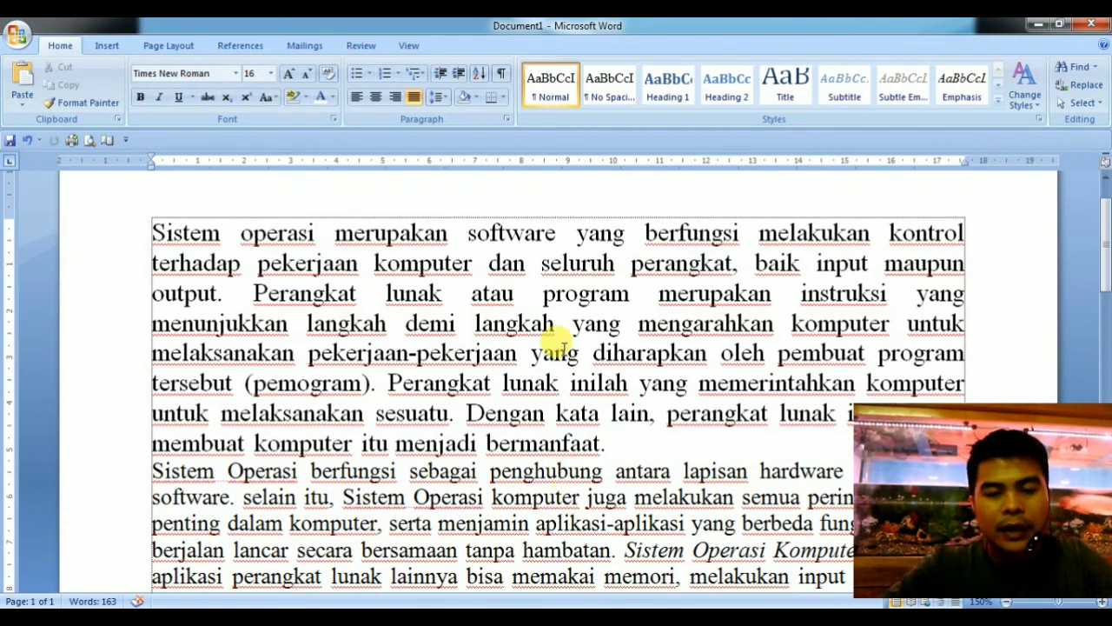
left_click(559, 501)
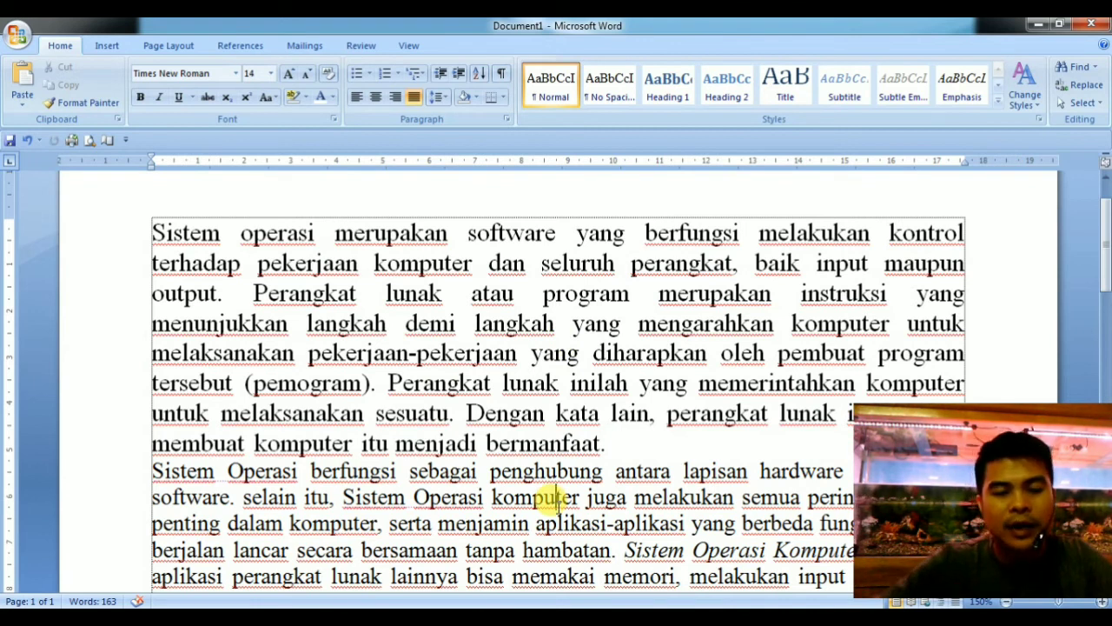
Add an empty line after the end of the first paragraph and remove it again.
left_click(627, 445)
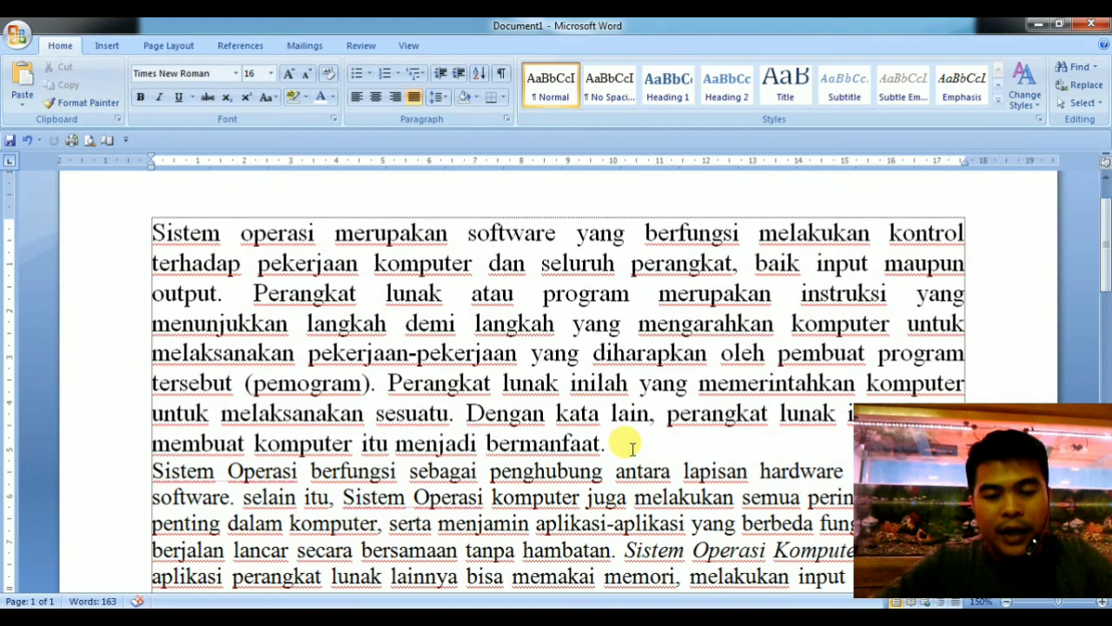
scroll(630, 448, "down", 1)
scroll(630, 447, "down", 1)
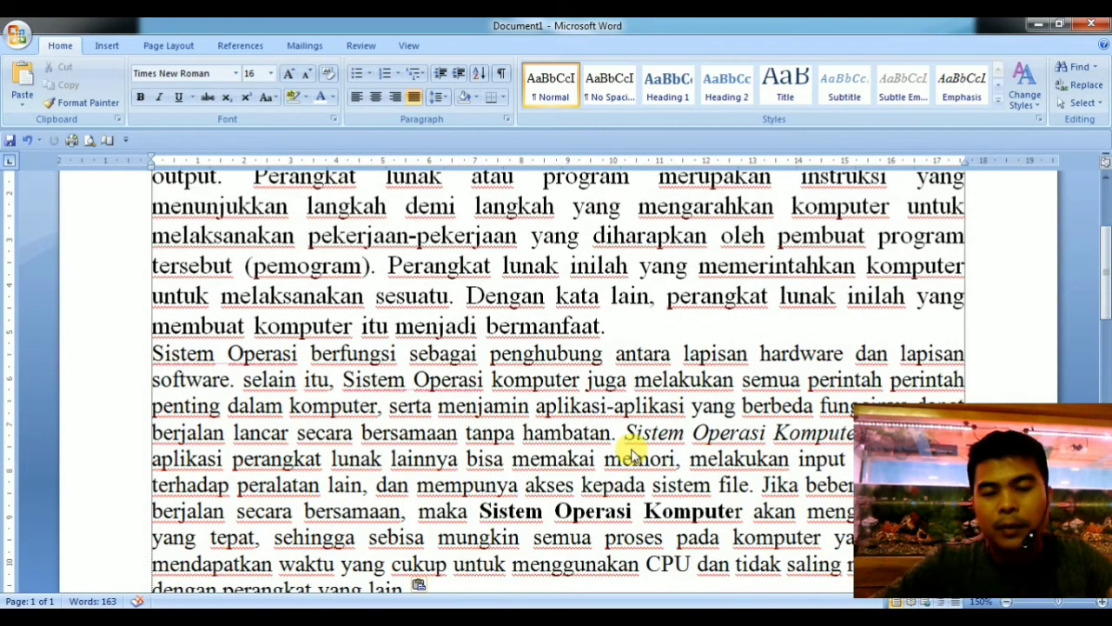
scroll(630, 447, "up", 1)
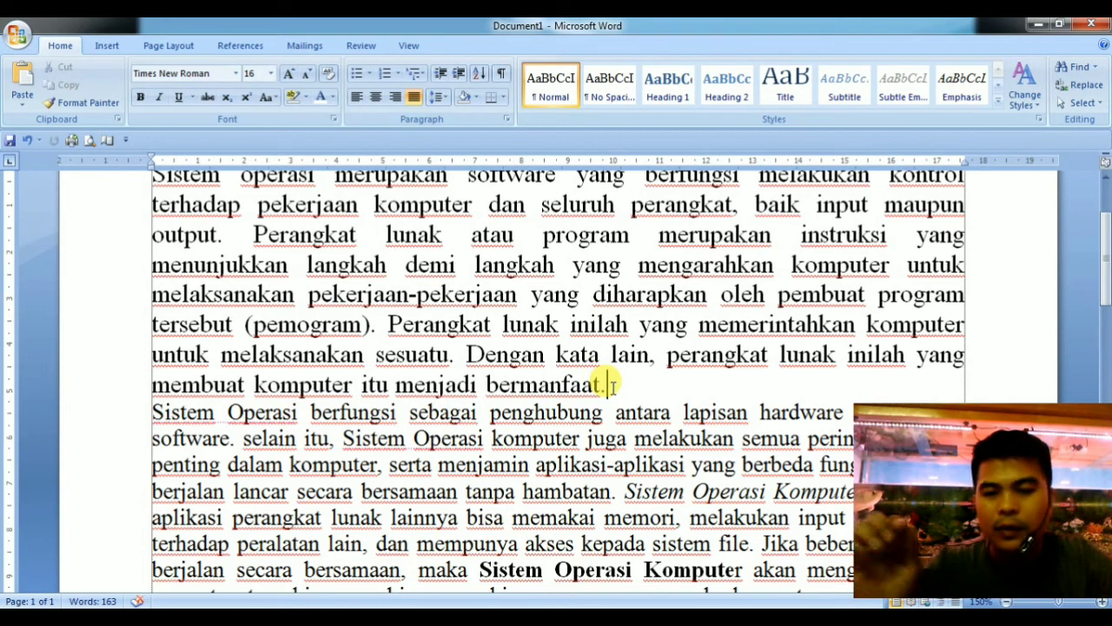
key("Return")
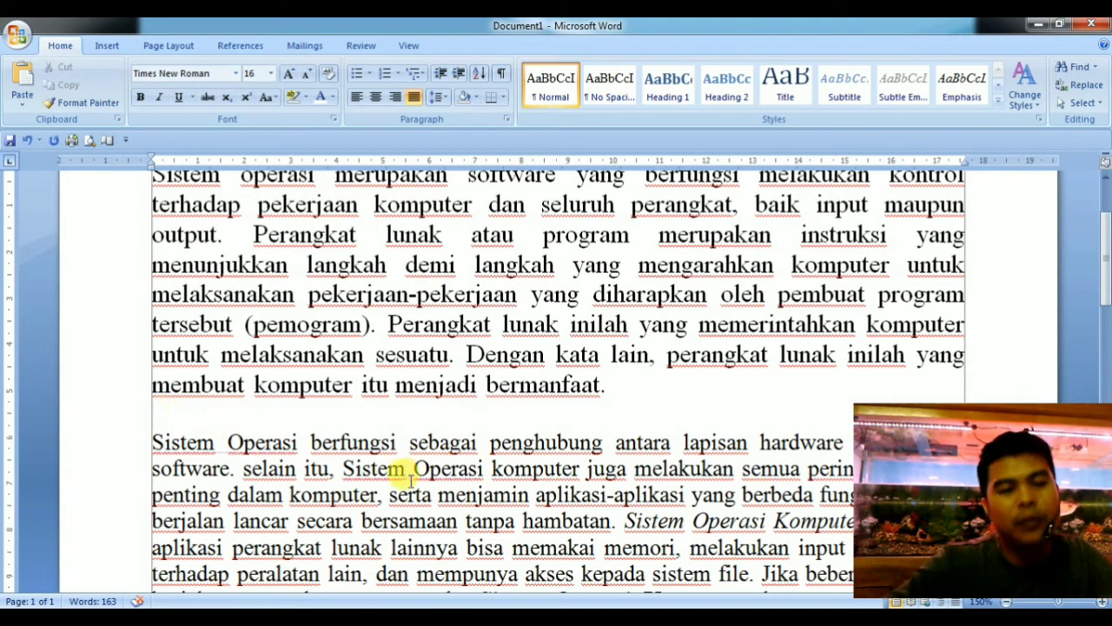
key("BackSpace")
scroll(397, 464, "up", 2)
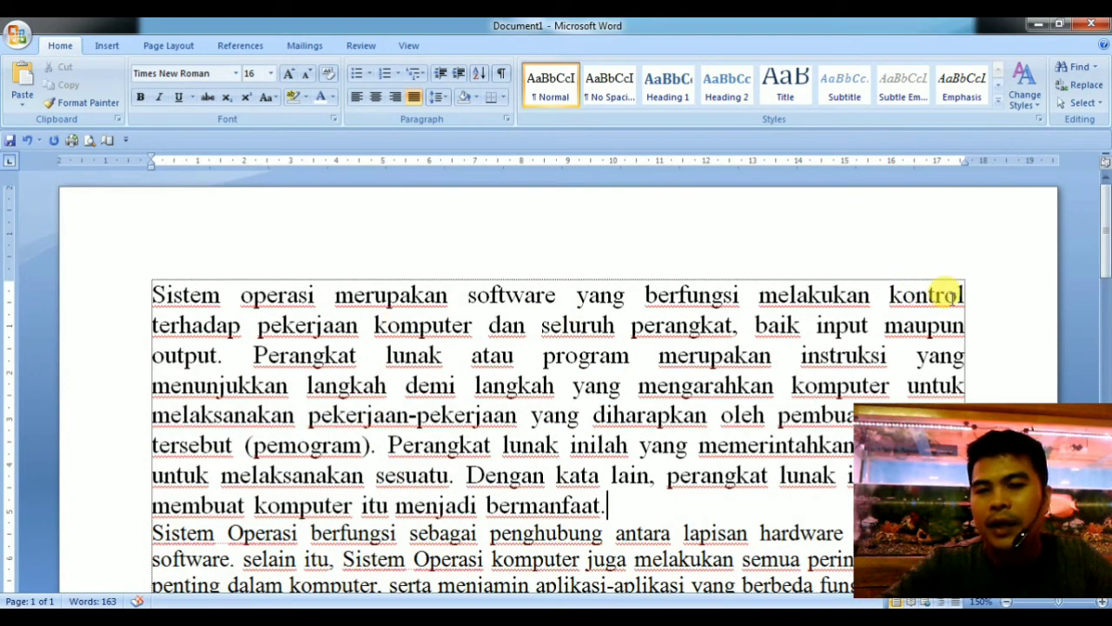
Examine the first paragraph from its opening line to its last word, "bermanfaat".
left_click(971, 295)
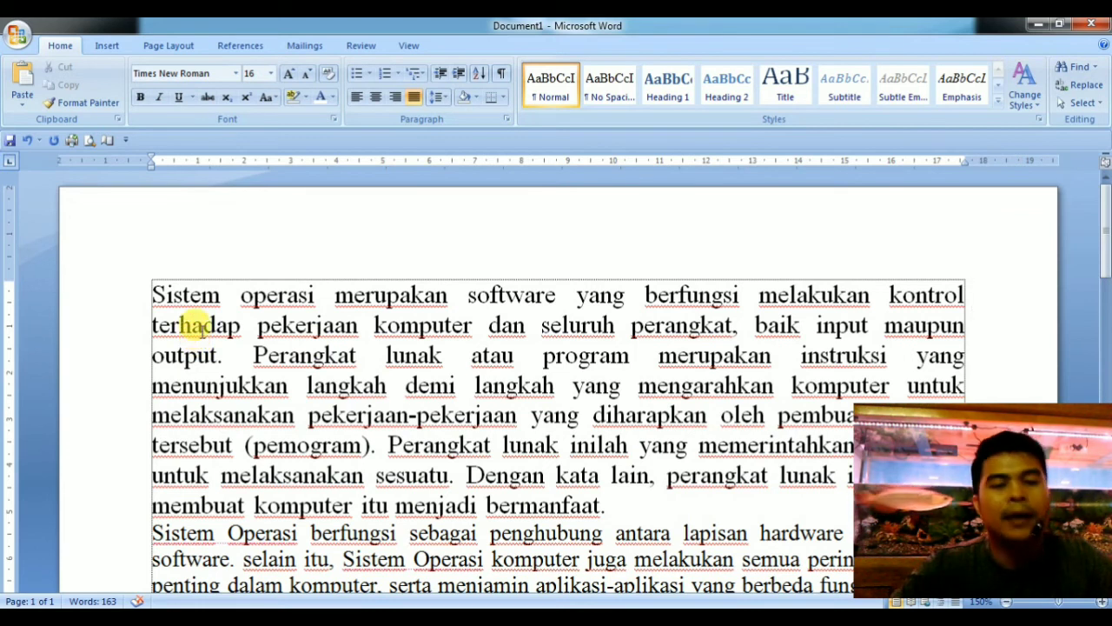
scroll(199, 331, "down", 1)
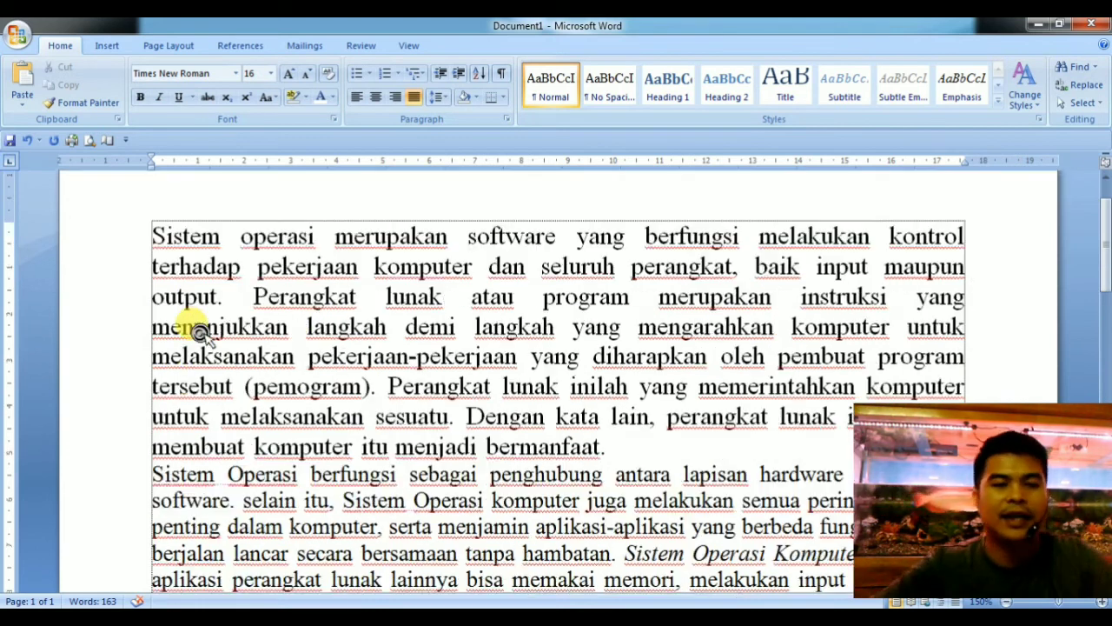
scroll(199, 330, "down", 2)
left_click(612, 328)
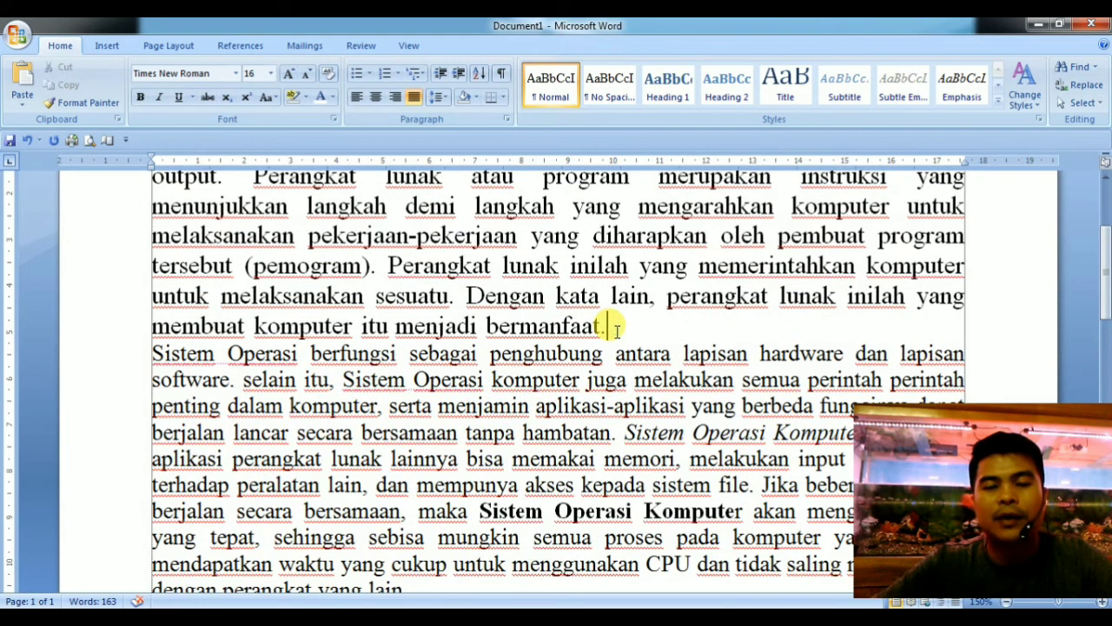
scroll(615, 329, "up", 2)
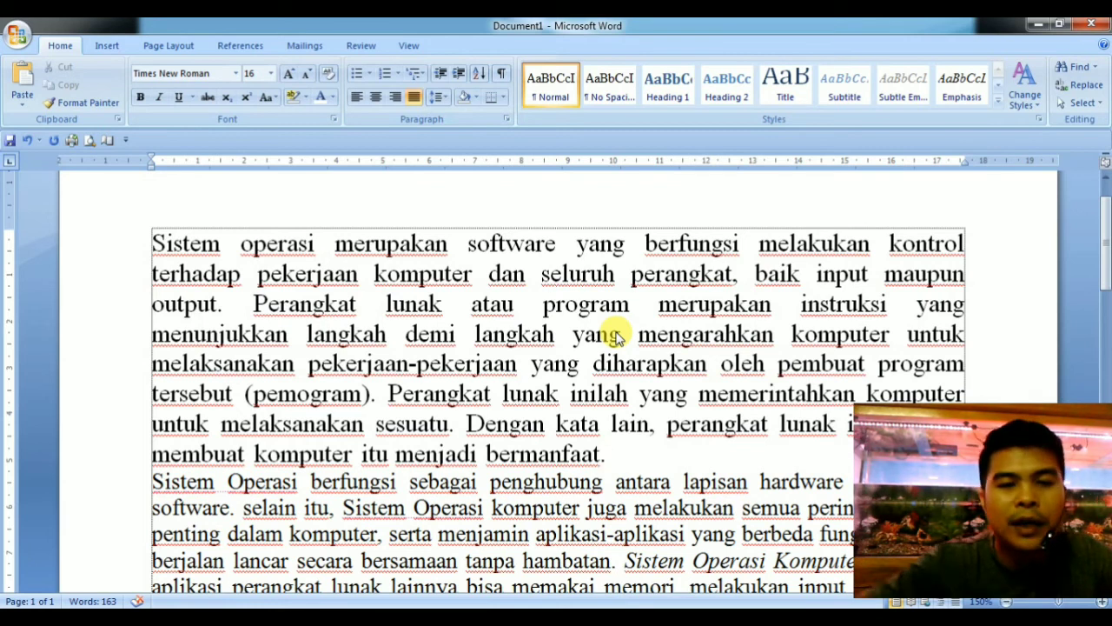
left_click(764, 356)
left_click(387, 357)
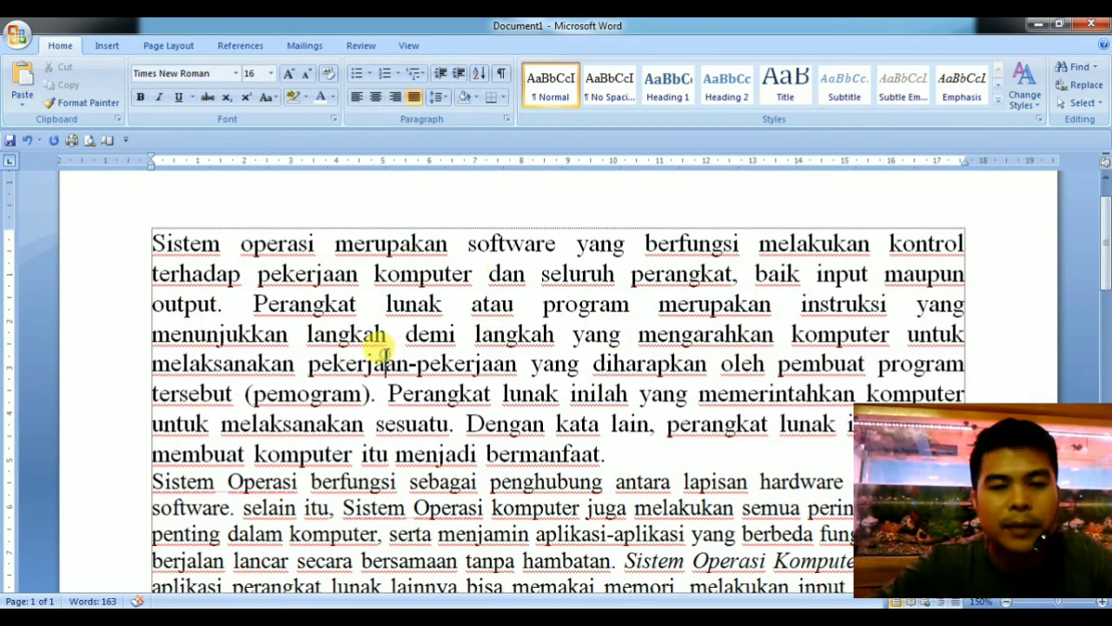
Set the first-line indent of the first paragraph to 2 cm using the ruler's indent marker.
left_click(311, 303)
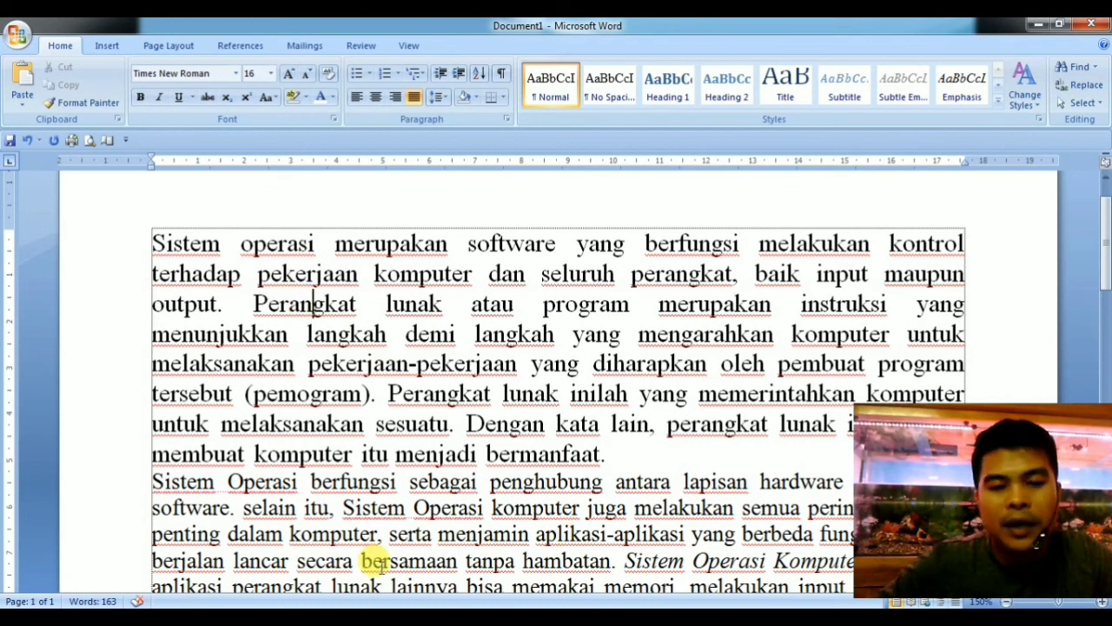
mouse_move(376, 617)
left_click(440, 559)
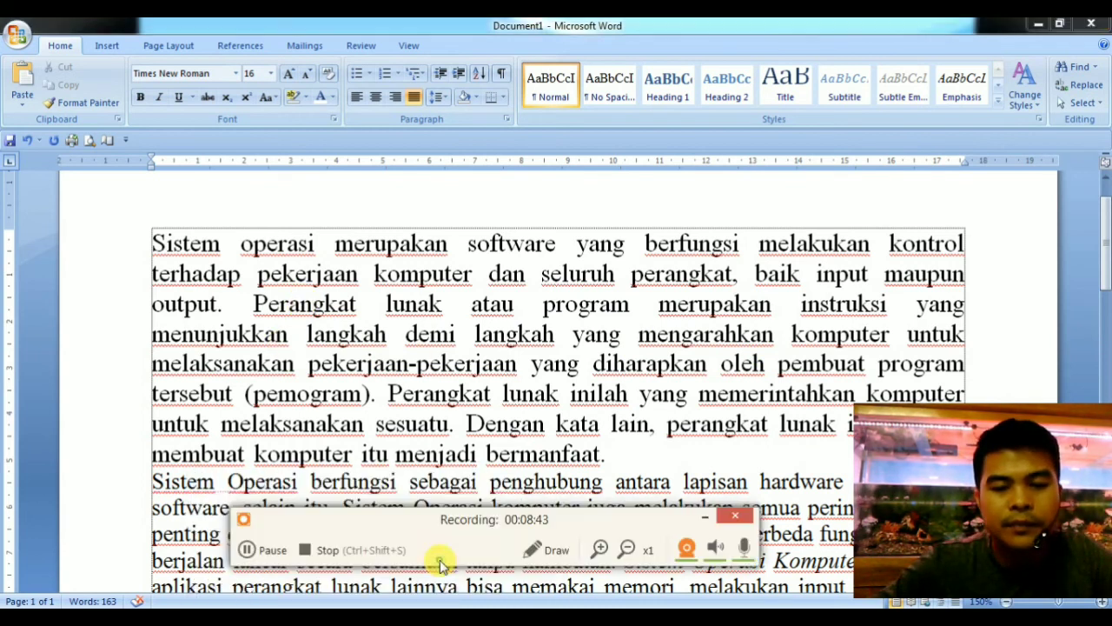
left_click(599, 549)
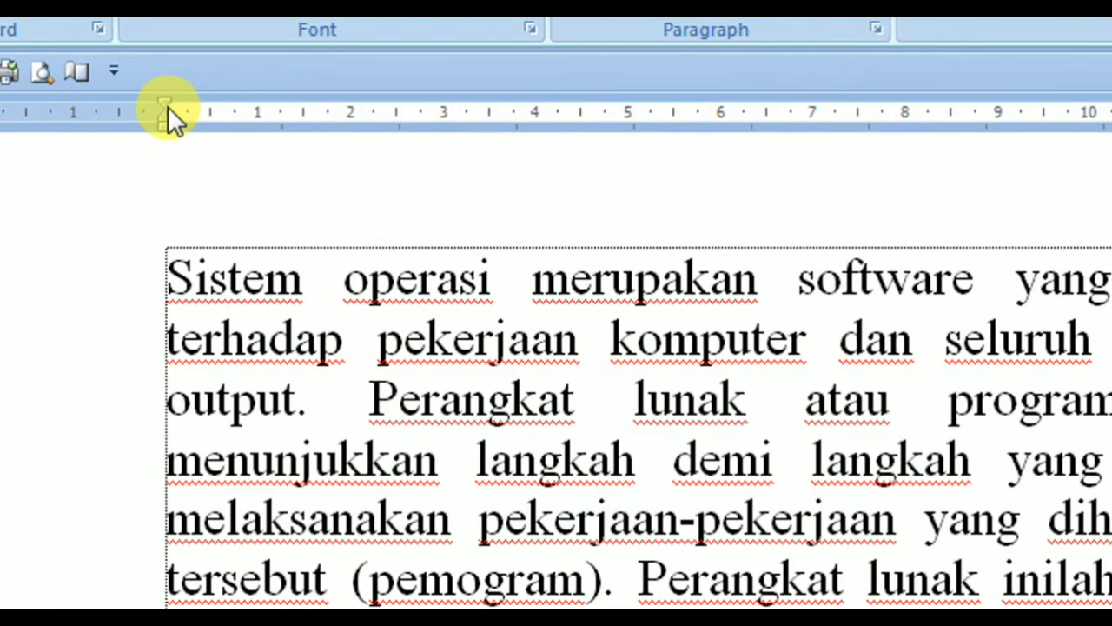
left_click_drag(168, 108, 169, 108)
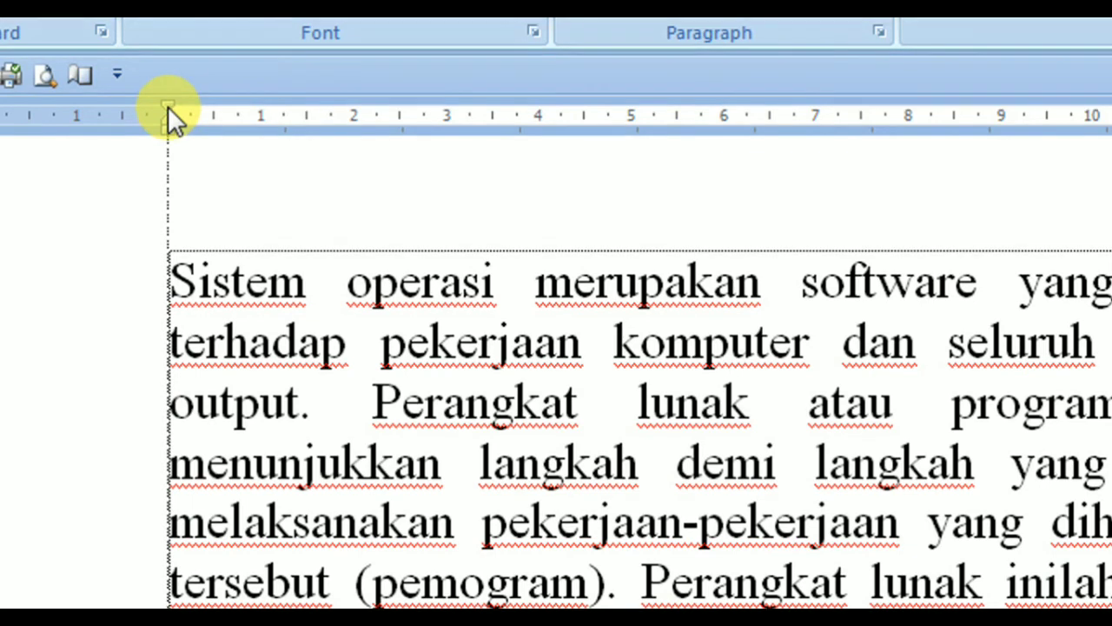
left_click_drag(198, 111, 347, 118)
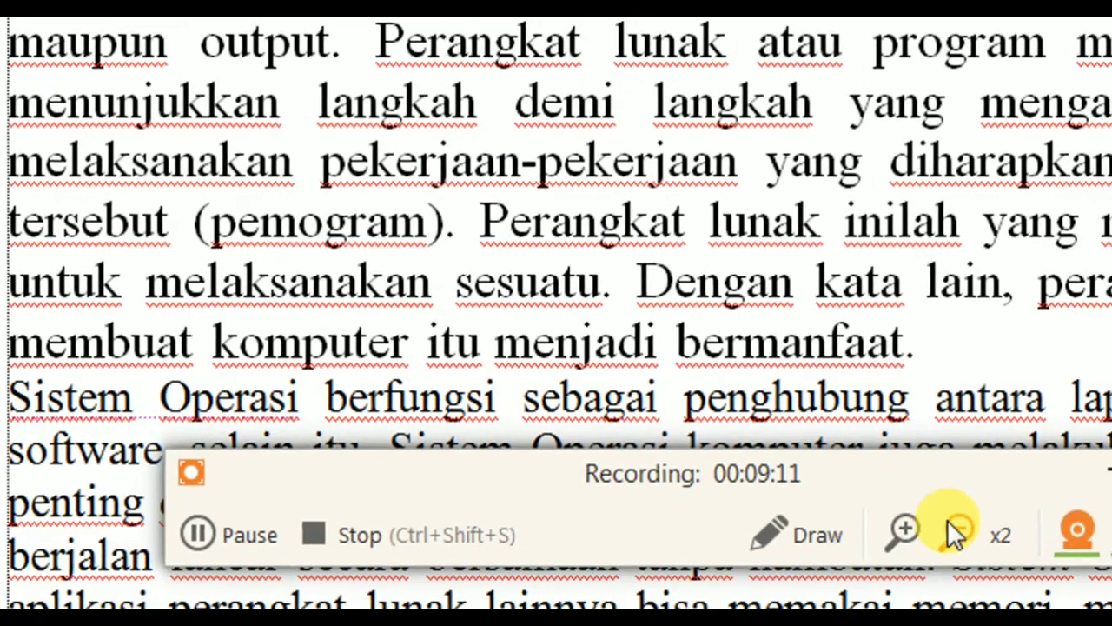
left_click(955, 535)
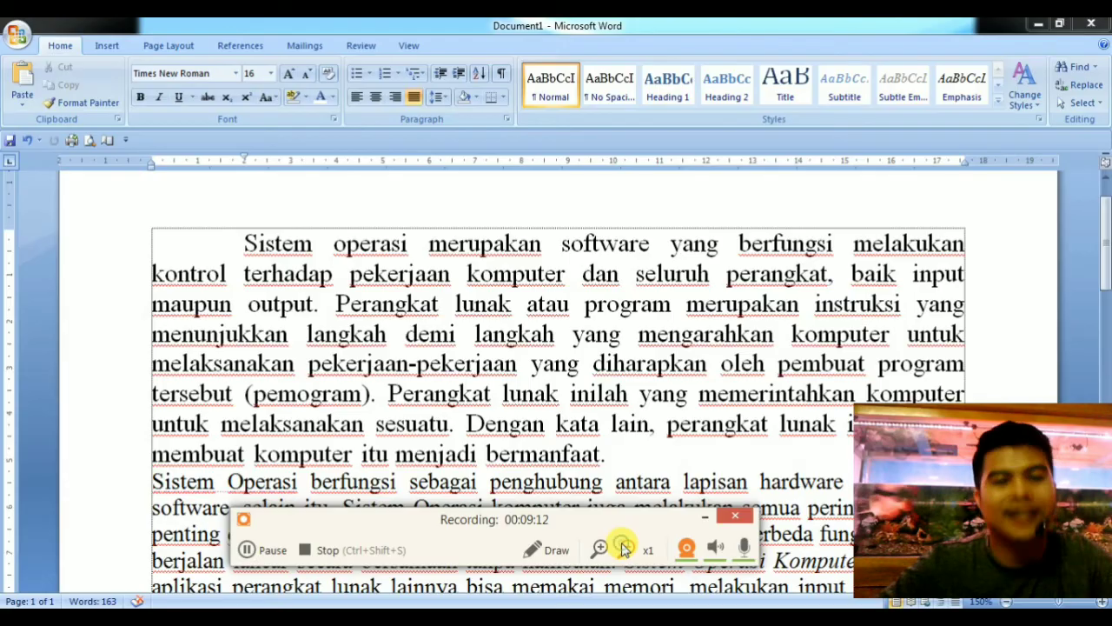
left_click(243, 252)
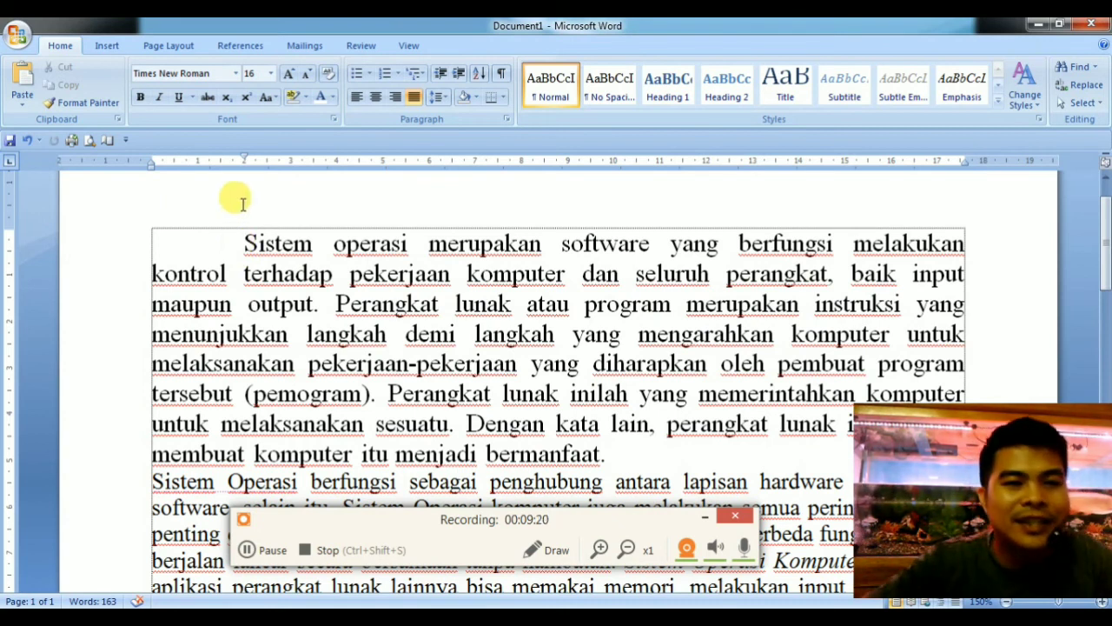
Add an empty line between the first and second paragraphs, then remove it again.
left_click_drag(244, 162, 244, 162)
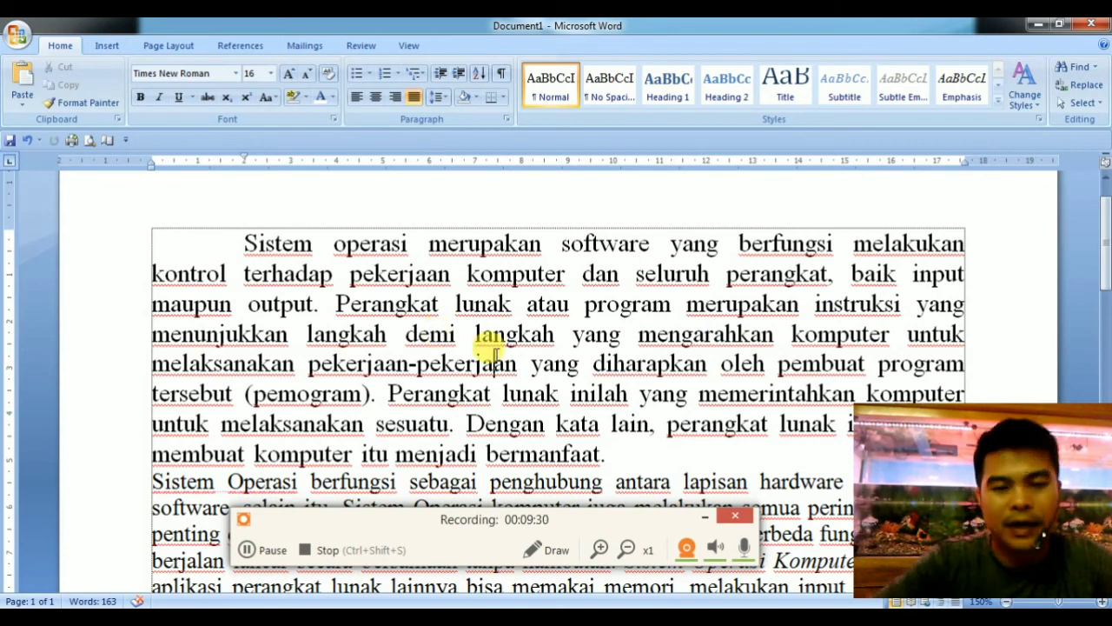
scroll(492, 352, "down", 2)
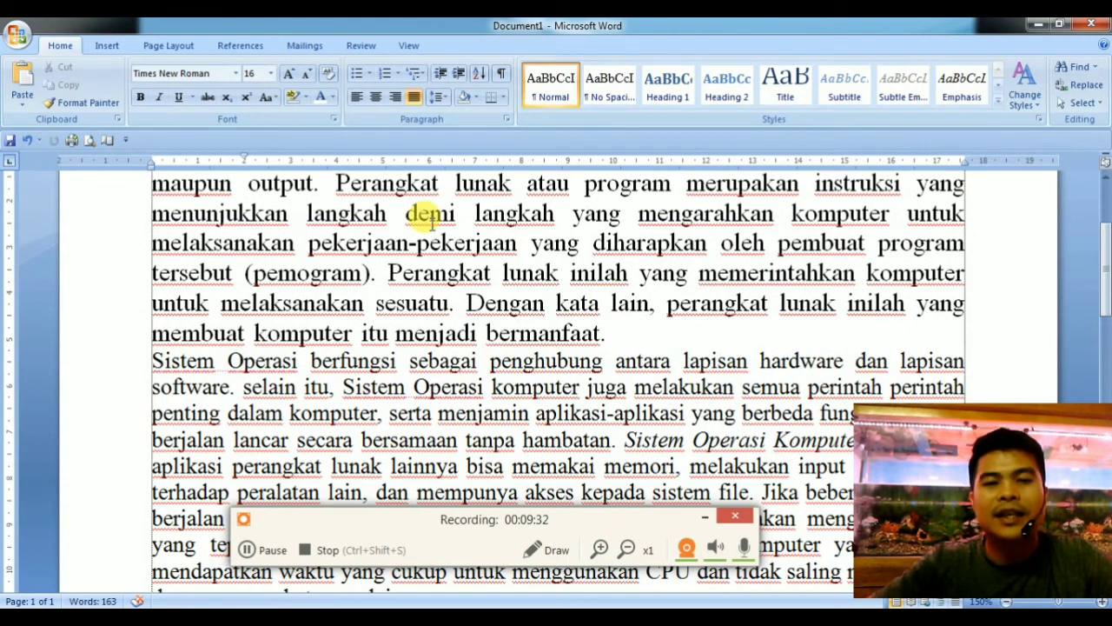
scroll(432, 222, "up", 1)
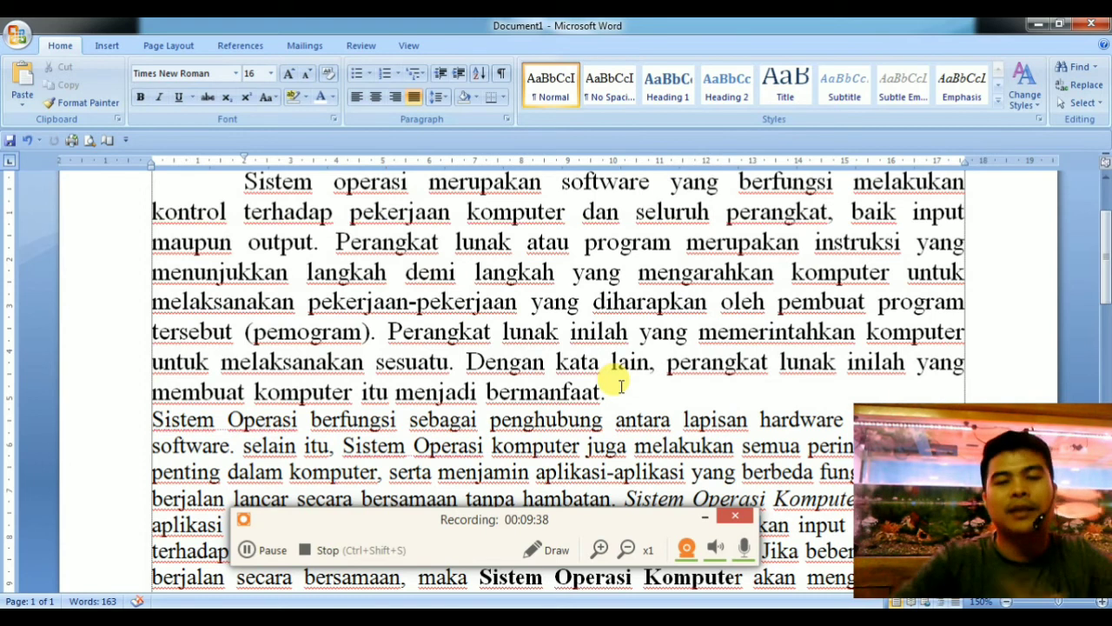
key("Return")
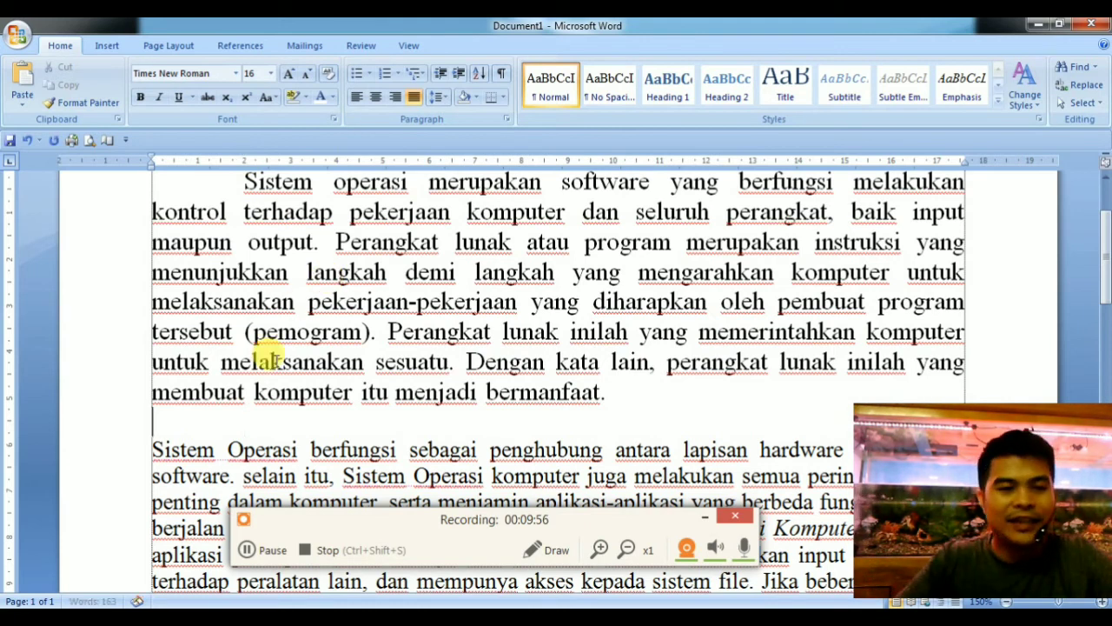
key("BackSpace")
Return the first paragraph's first-line indent to 0 cm using the ruler marker.
scroll(281, 362, "up", 1)
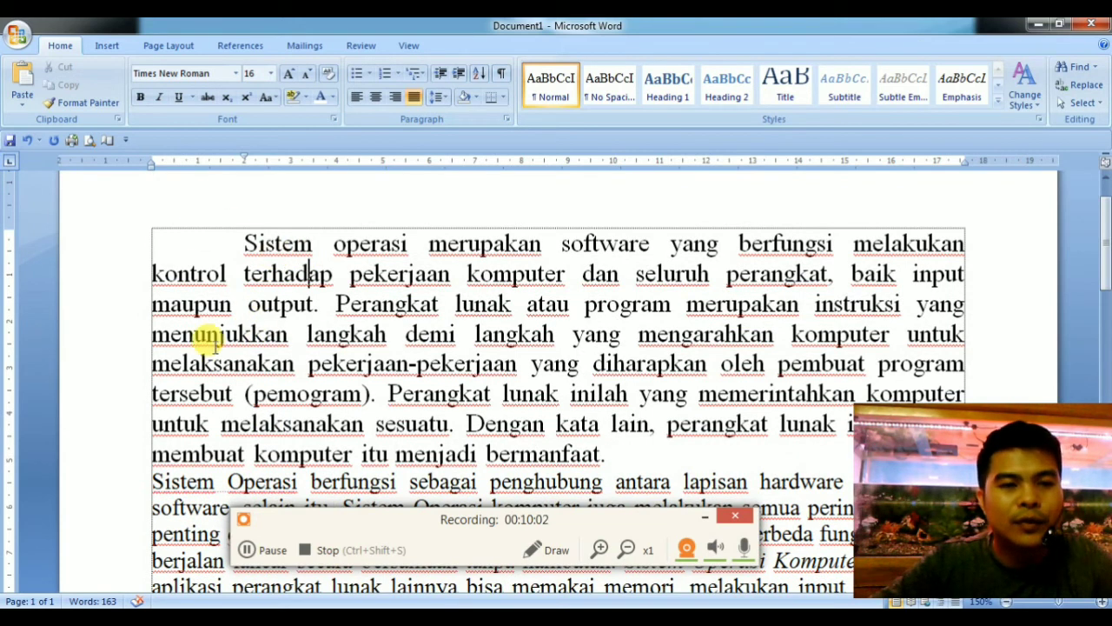
left_click_drag(245, 161, 150, 161)
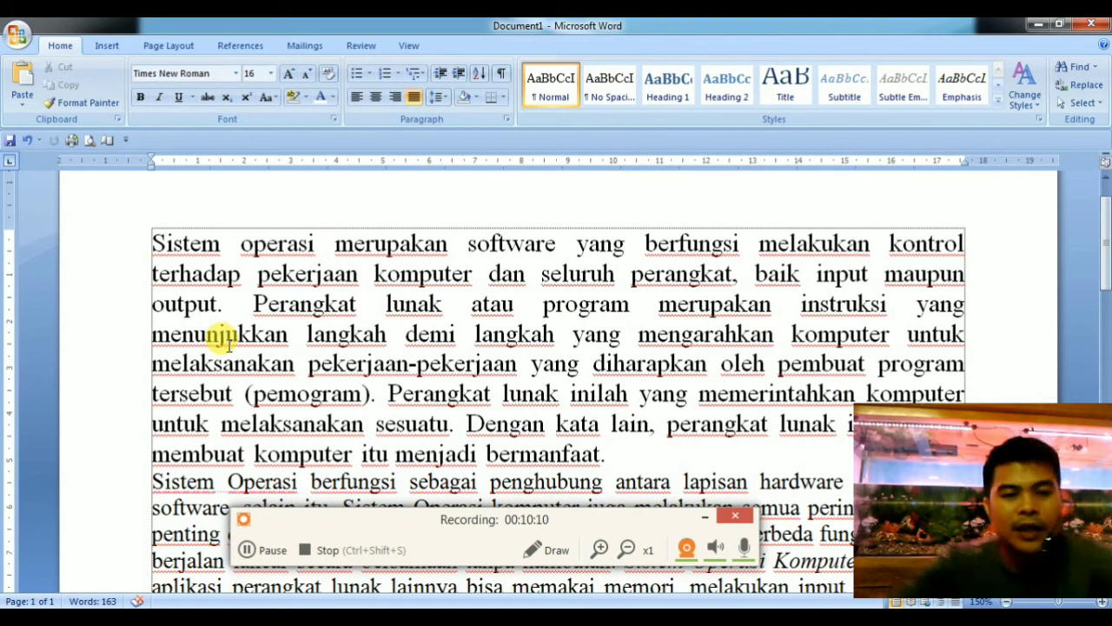
left_click(225, 336)
left_click(406, 333)
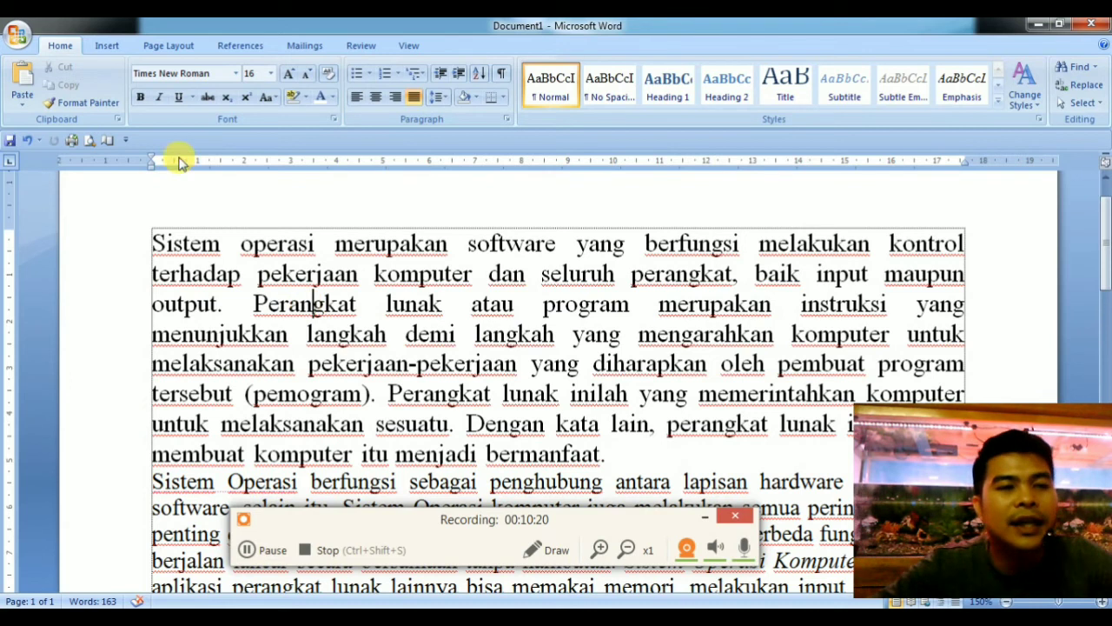
Set a hanging indent of 2 cm for the first paragraph using the ruler marker.
left_click(598, 550)
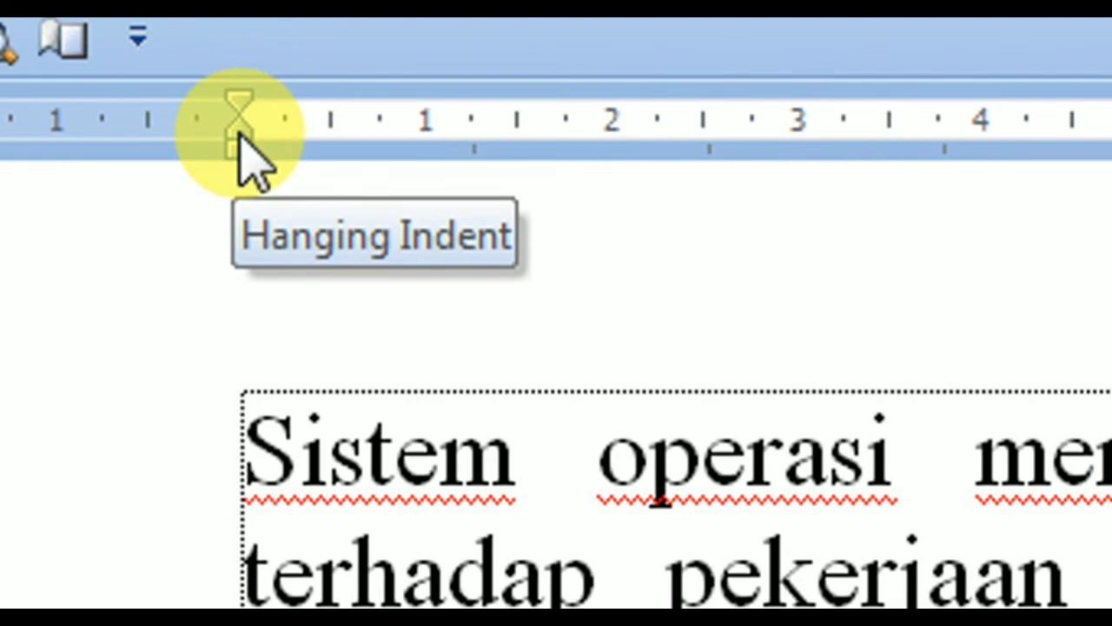
left_click_drag(240, 135, 597, 153)
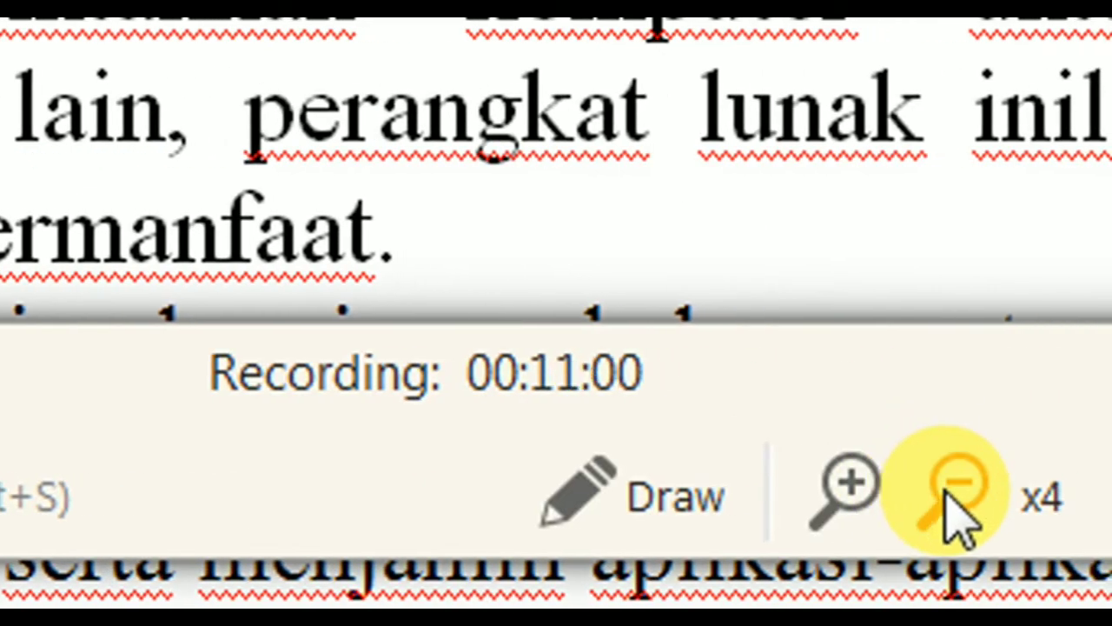
left_click(951, 491)
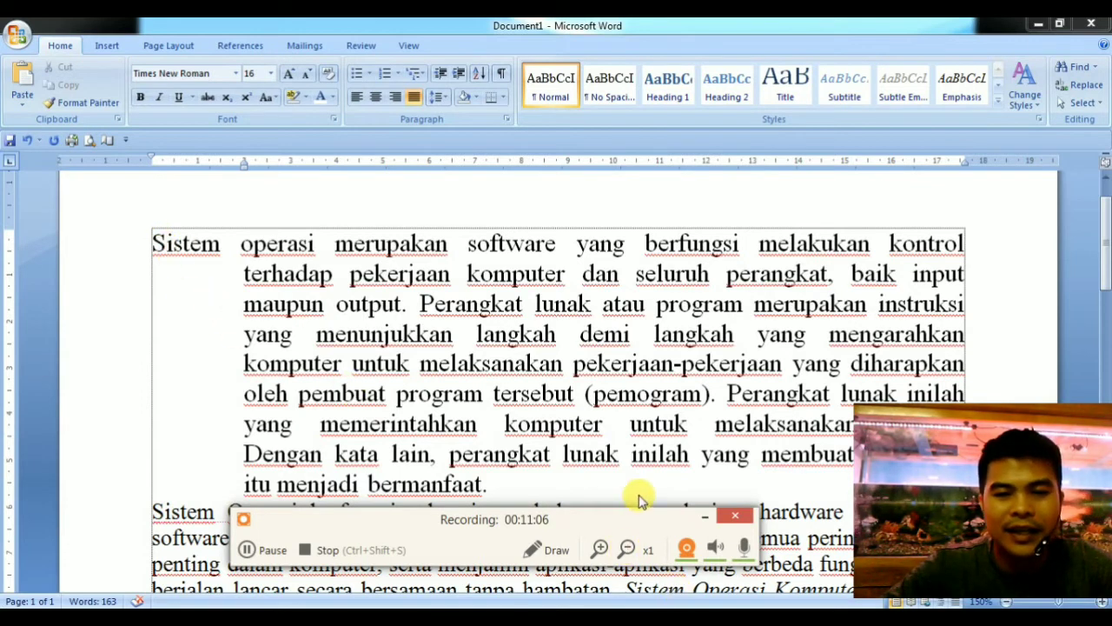
left_click(704, 516)
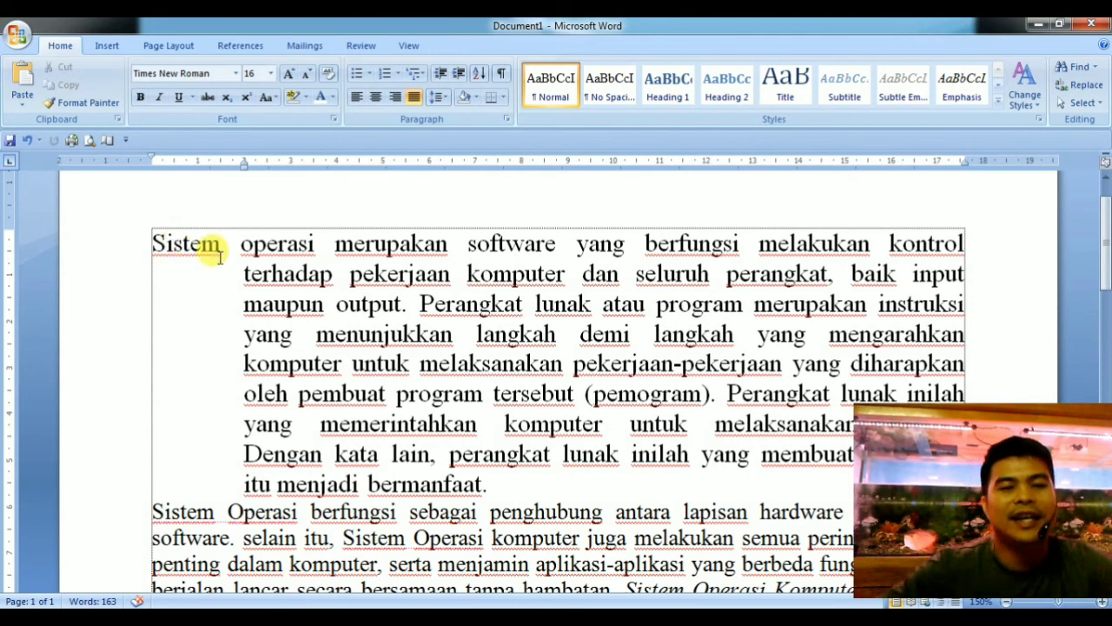
Return the first paragraph's hanging indent to 0 cm on the ruler.
mouse_move(246, 168)
left_mouse_down()
mouse_move(124, 164)
mouse_move(266, 169)
mouse_move(159, 177)
mouse_move(249, 179)
mouse_move(230, 178)
mouse_move(243, 165)
mouse_move(150, 167)
left_mouse_up()
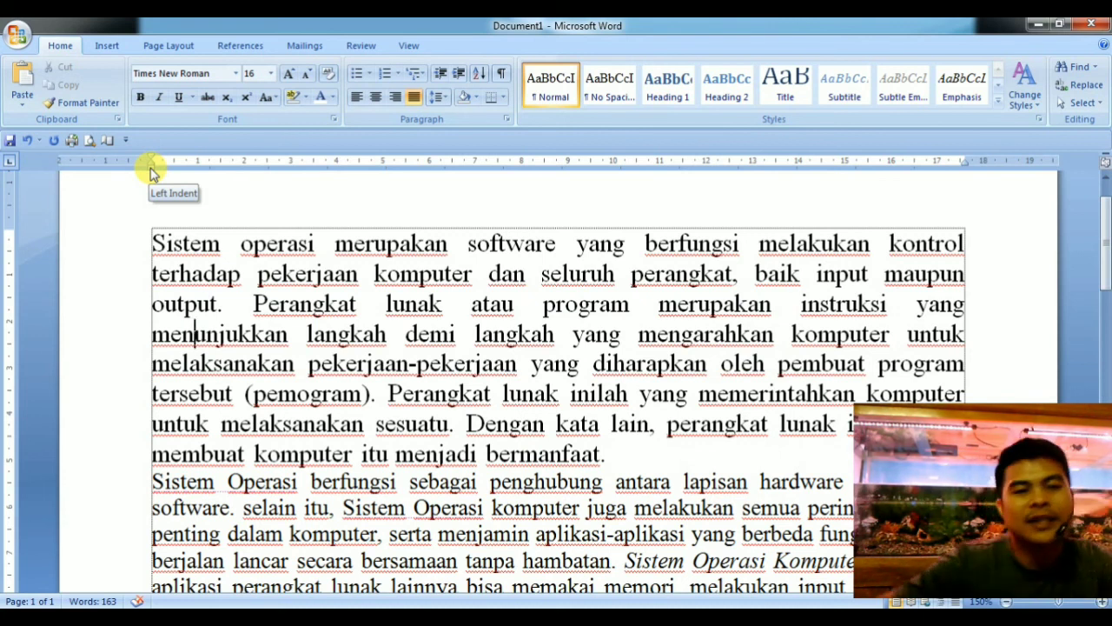
left_click(563, 323)
left_click(405, 363)
left_click(489, 324)
left_click(255, 303)
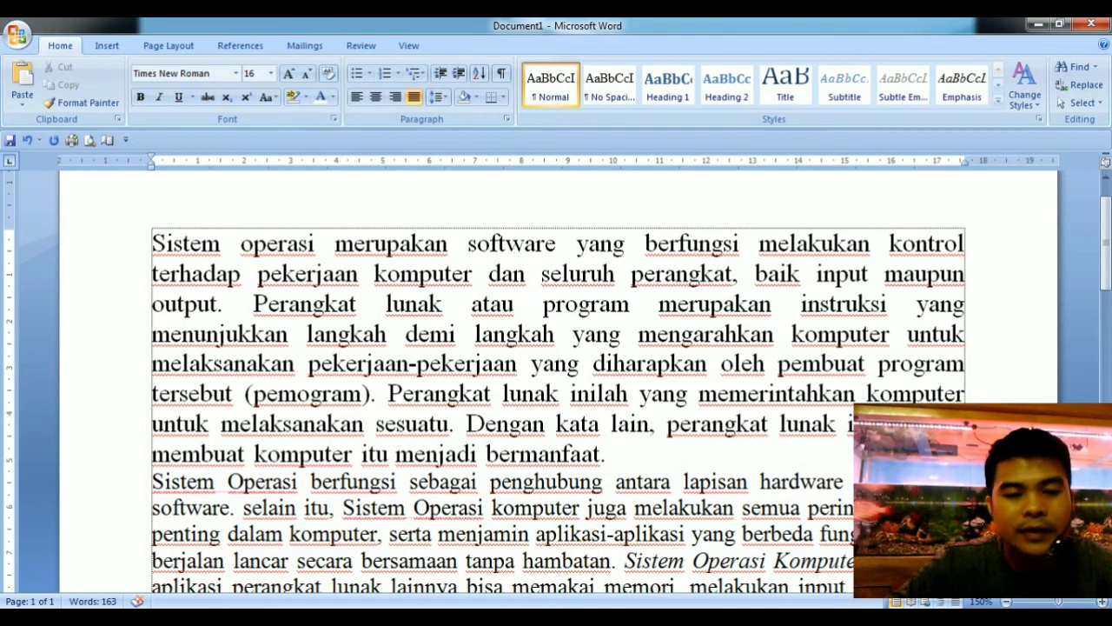
Set the left indent of the whole first paragraph to 2 cm using the ruler marker.
left_click(423, 591)
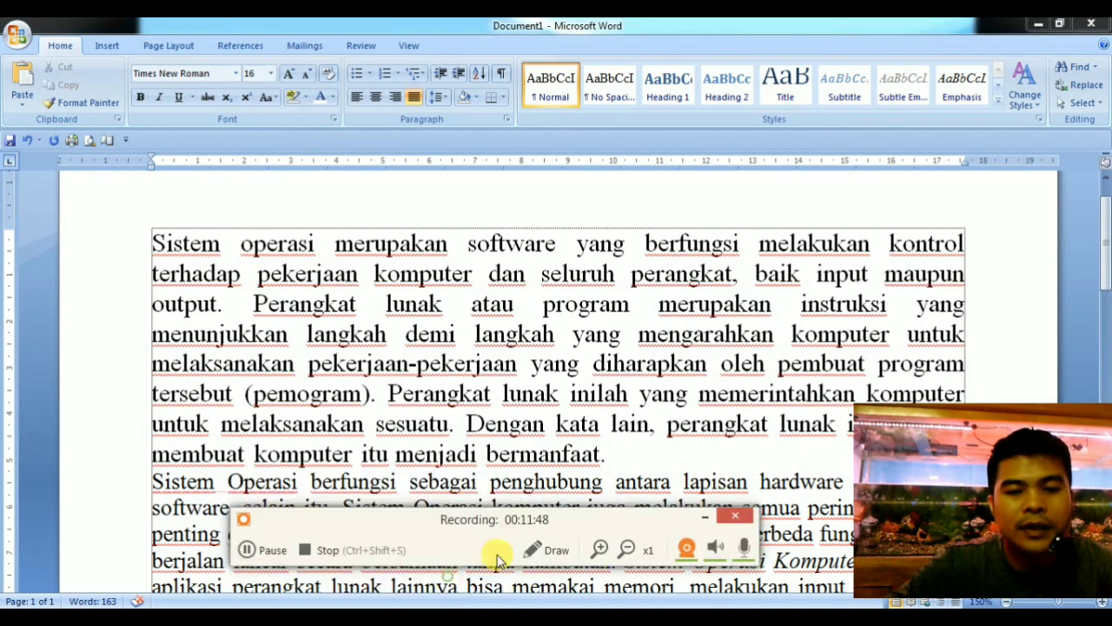
left_click(601, 548)
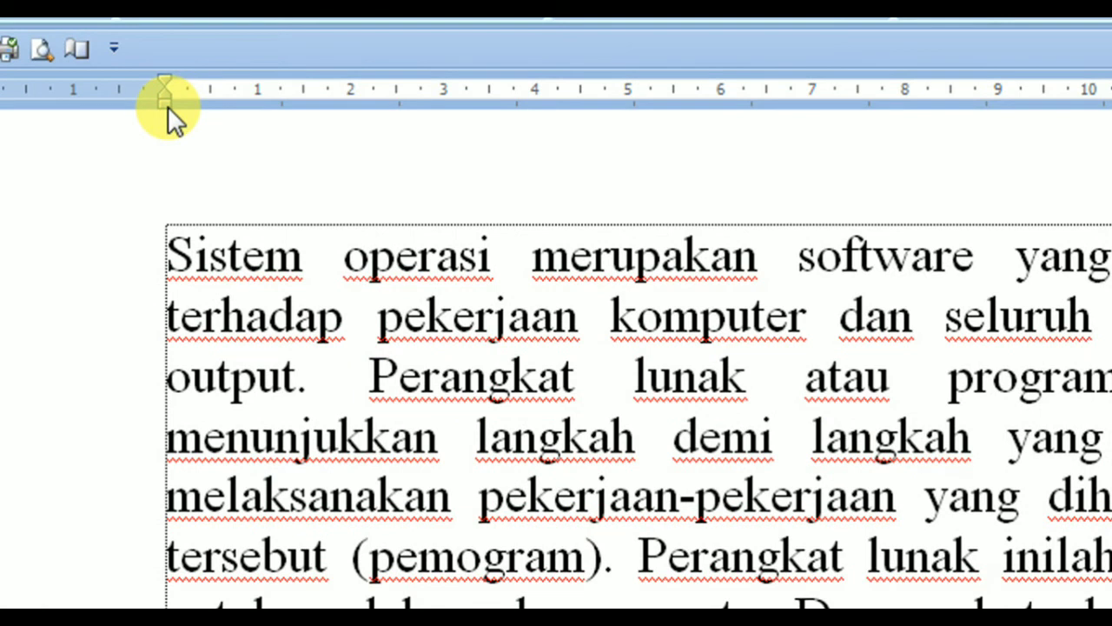
left_click_drag(166, 107, 342, 111)
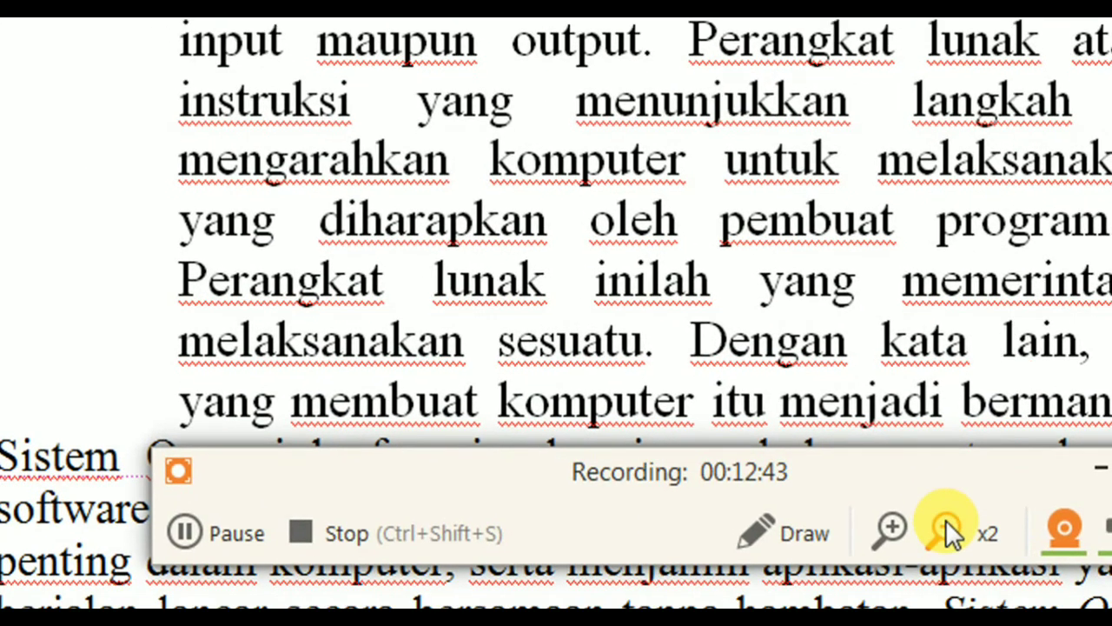
left_click(945, 520)
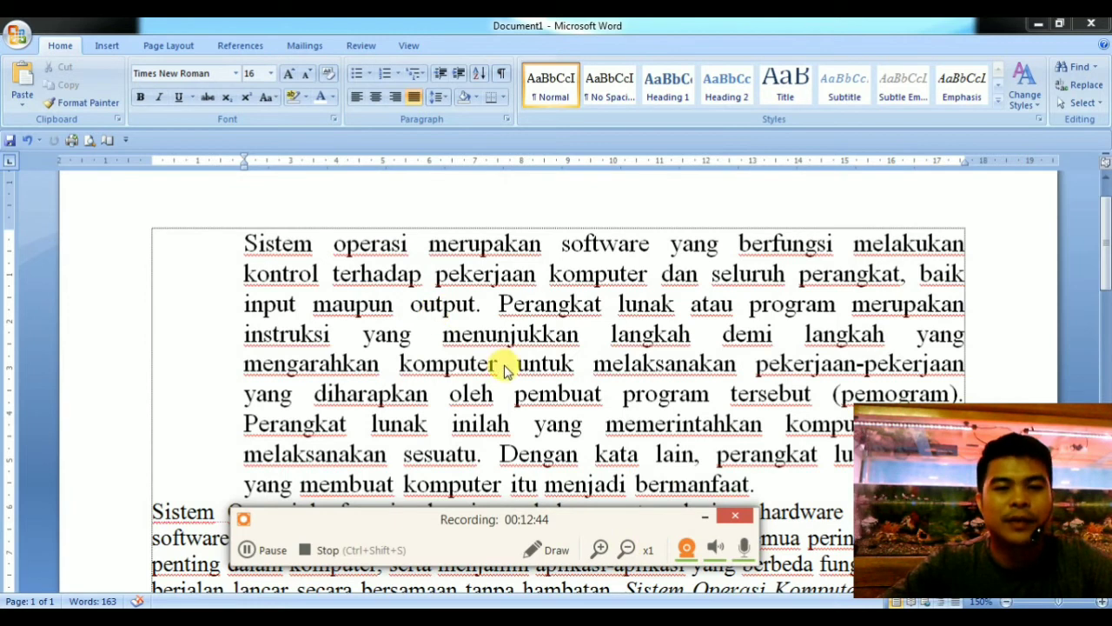
left_click(709, 518)
Return the first paragraph's left indent to 0 cm on the ruler.
left_click(254, 241)
left_click_drag(304, 478, 255, 235)
left_click(257, 239)
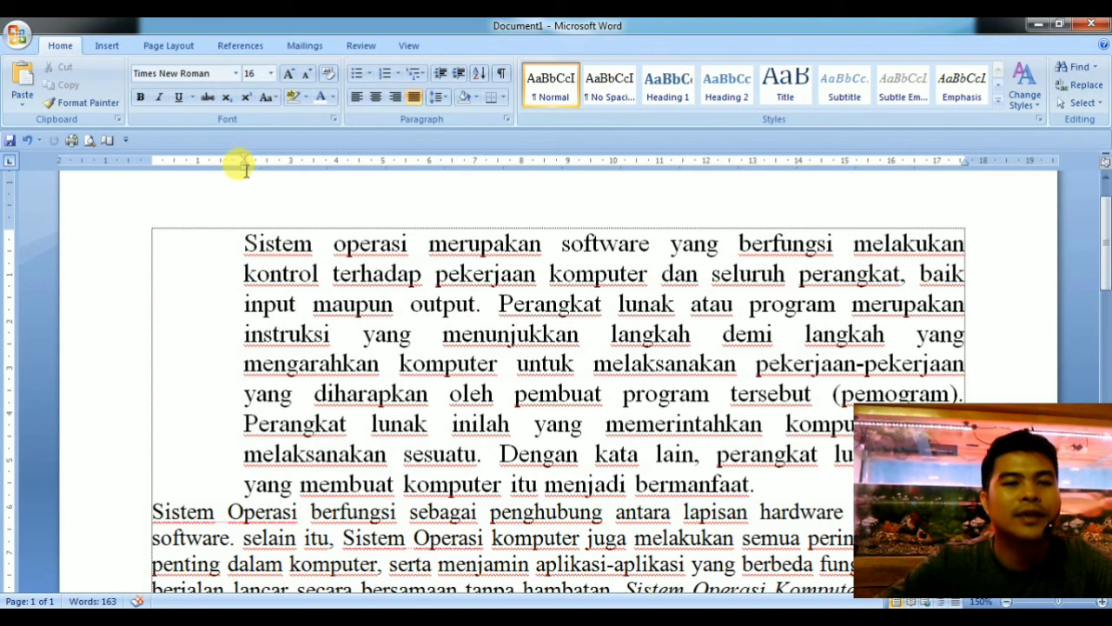
left_click_drag(243, 168, 151, 168)
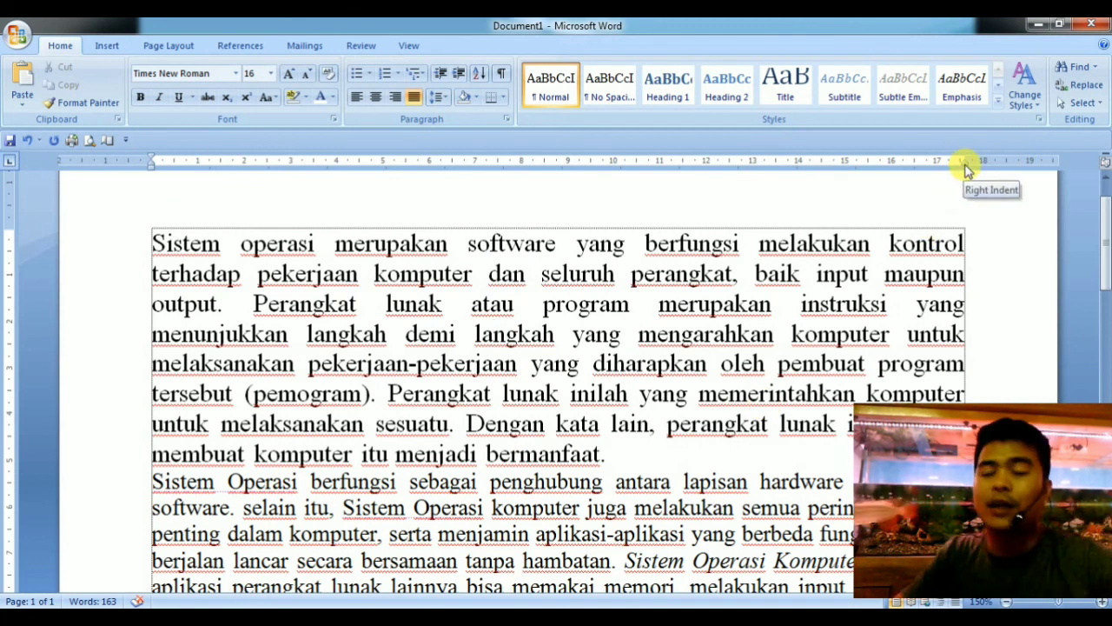
Move the first paragraph's right indent inward to the 16 cm mark on the ruler.
left_click(372, 616)
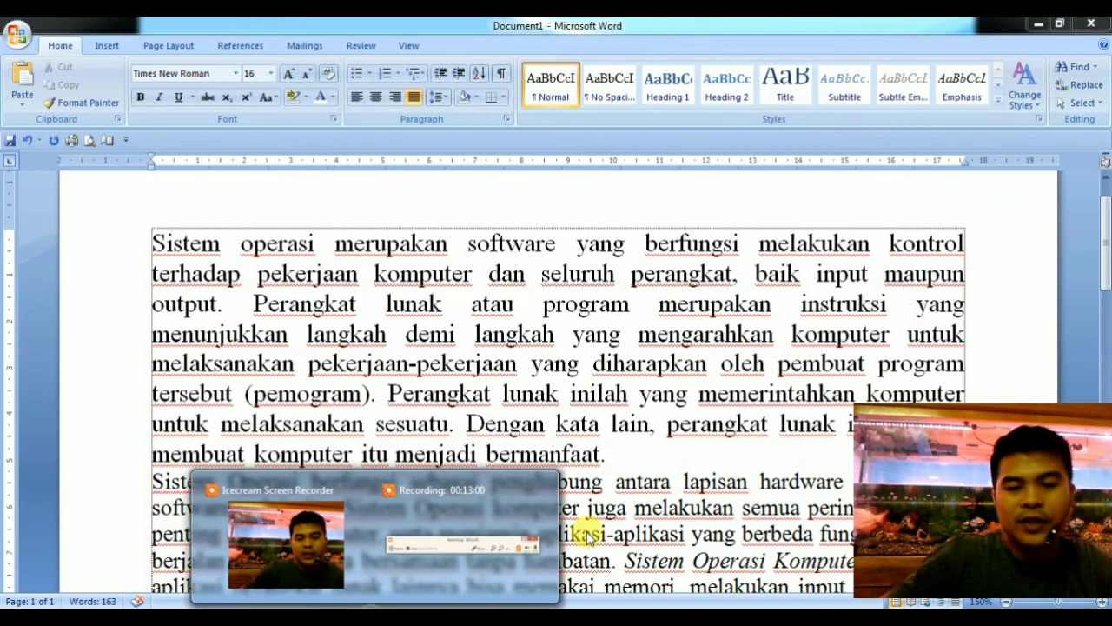
left_click(516, 540)
left_click(604, 546)
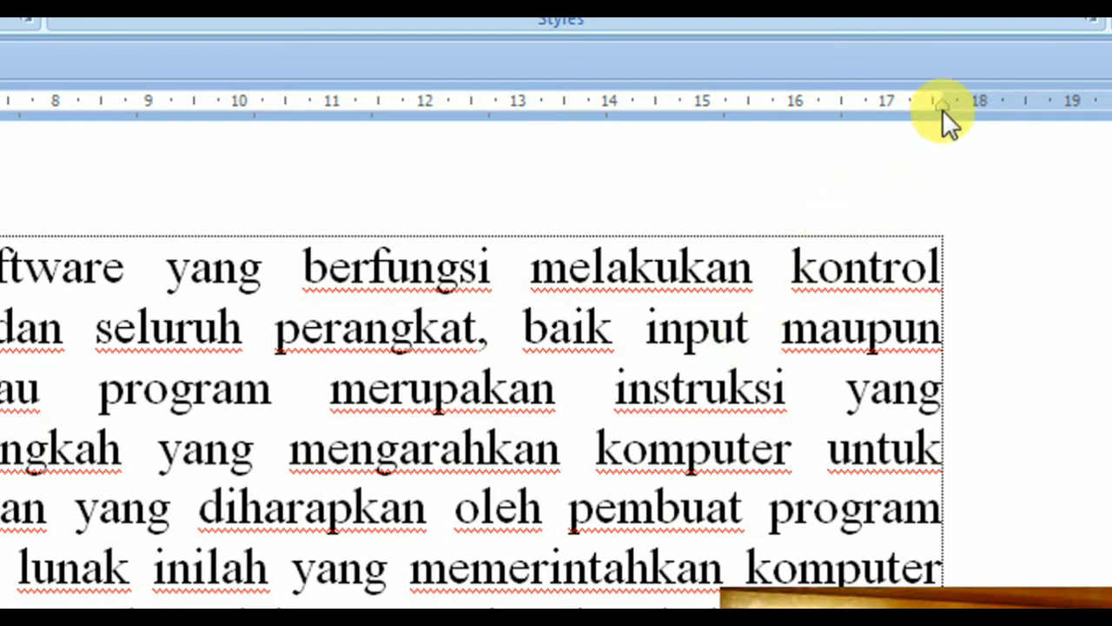
left_click_drag(942, 108, 802, 116)
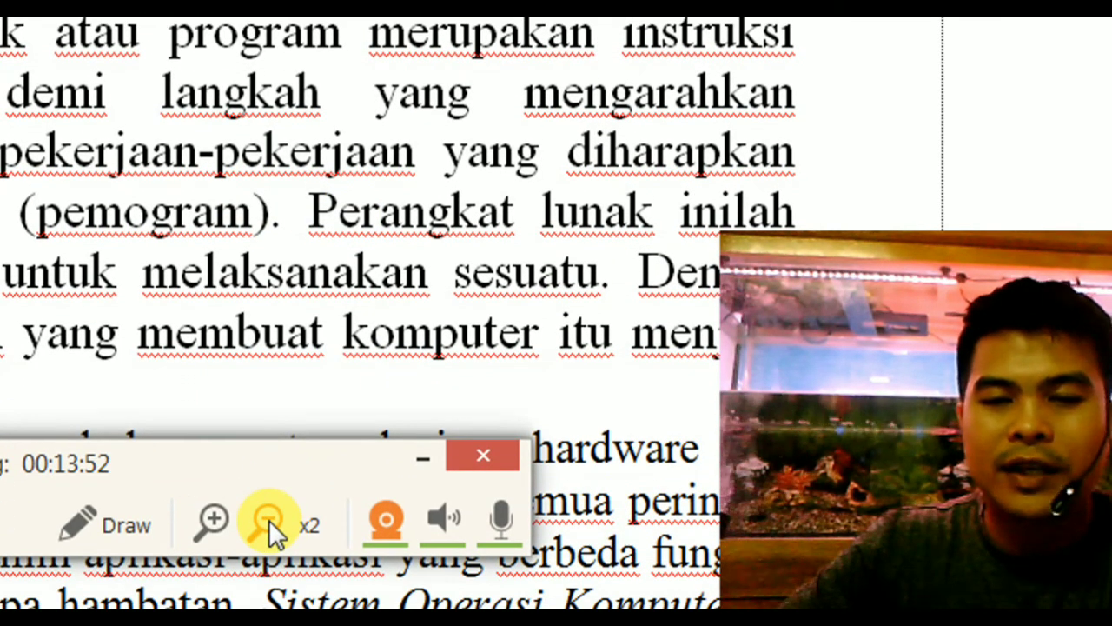
left_click(269, 519)
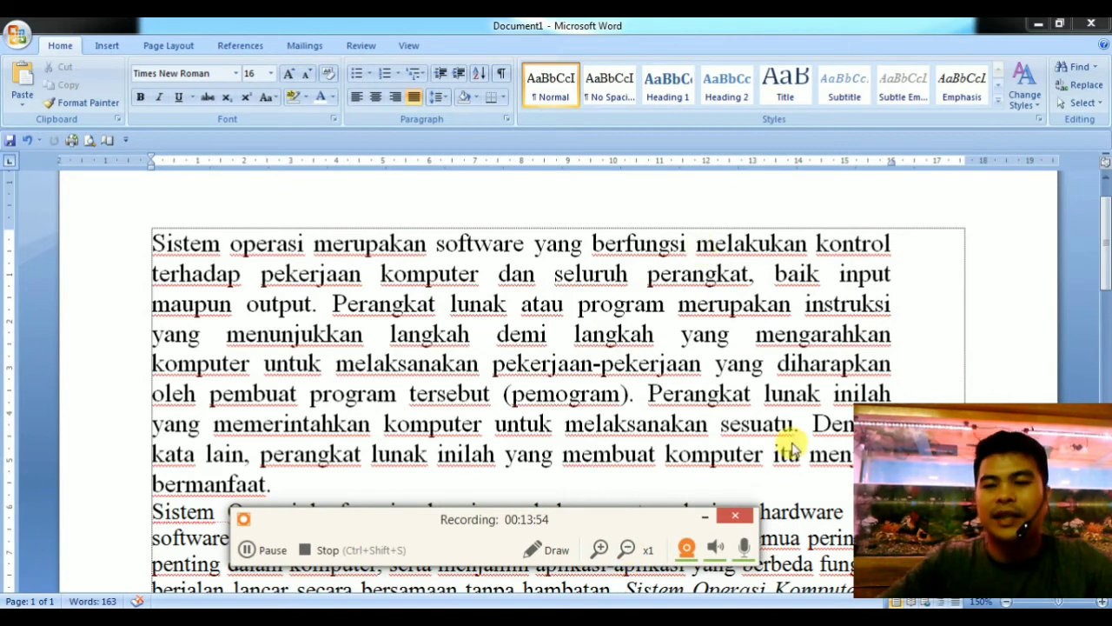
Move the first paragraph's right indent back out to about the 17.5 cm mark on the ruler.
scroll(935, 335, "down", 1)
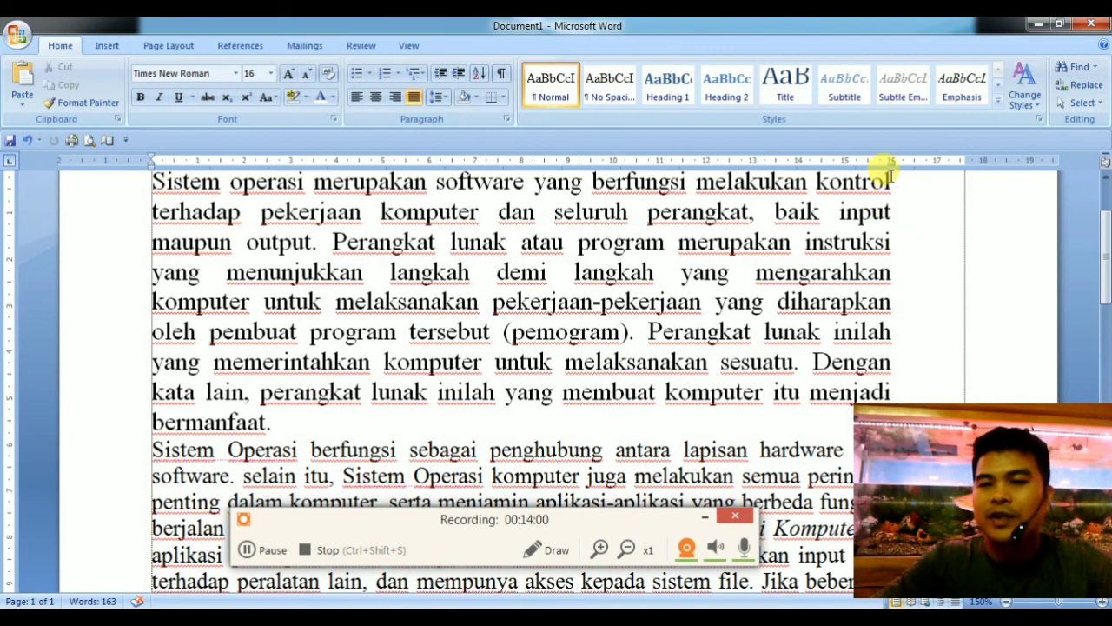
scroll(895, 241, "down", 2)
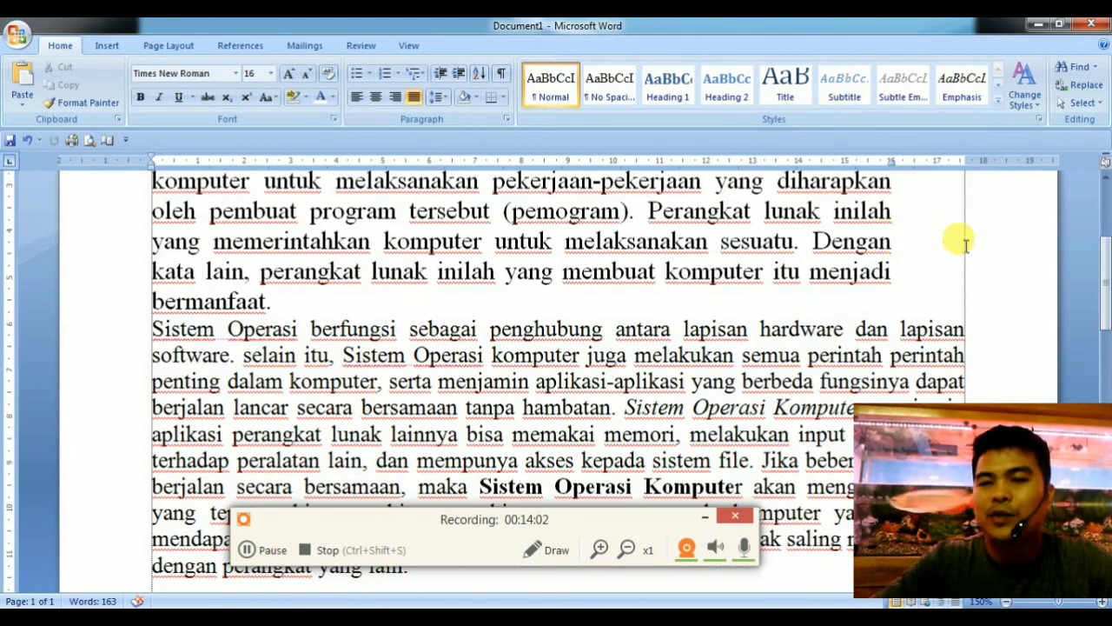
scroll(847, 257, "up", 4)
left_click(745, 332)
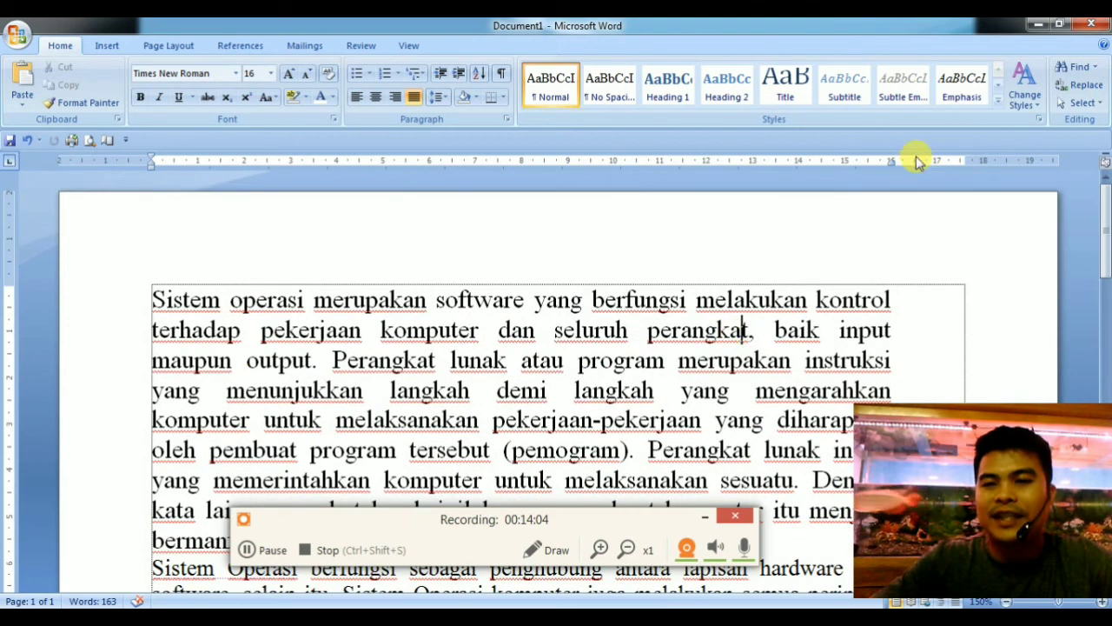
left_click_drag(897, 168, 964, 164)
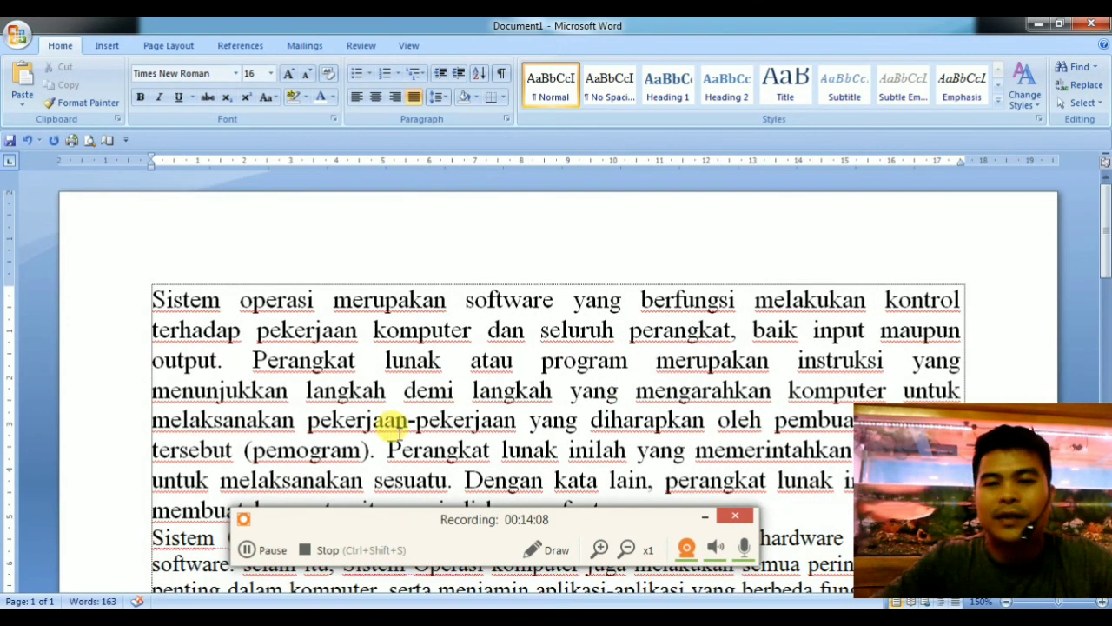
left_click(705, 516)
Select both paragraphs and set their first-line indent to 2 cm using the ruler marker.
scroll(541, 398, "down", 1)
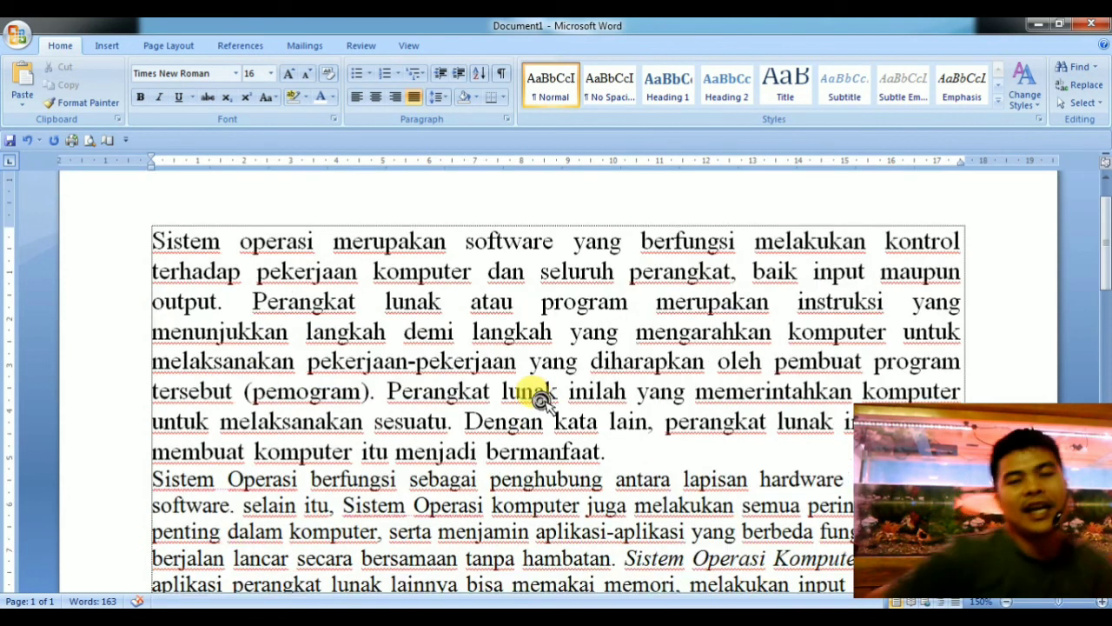
scroll(541, 398, "down", 2)
scroll(541, 401, "up", 2)
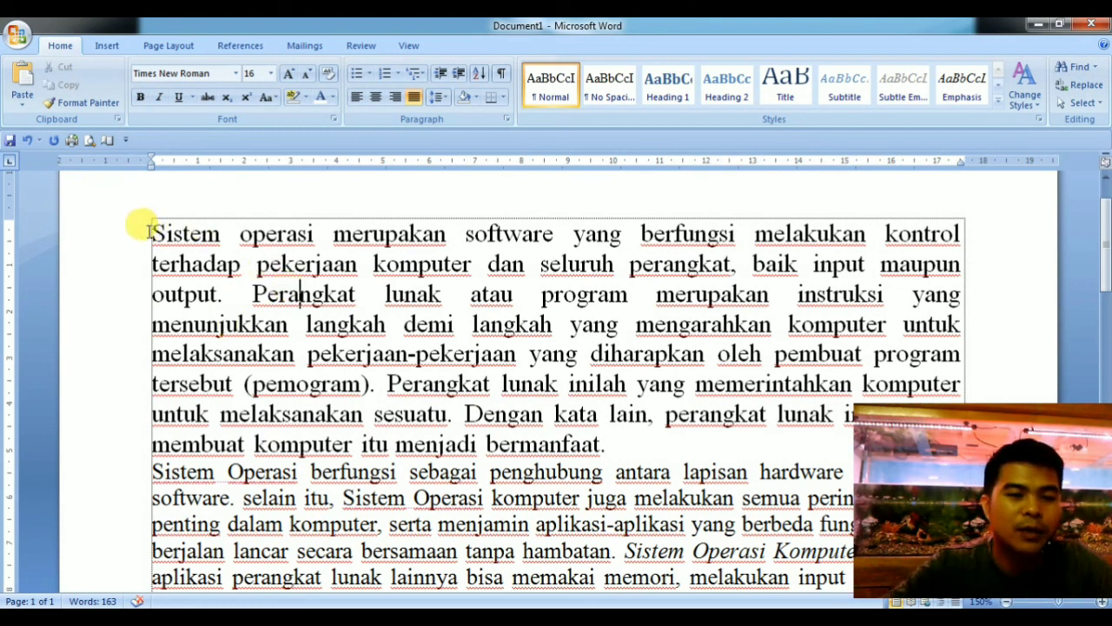
left_click_drag(147, 233, 545, 589)
scroll(546, 589, "up", 3)
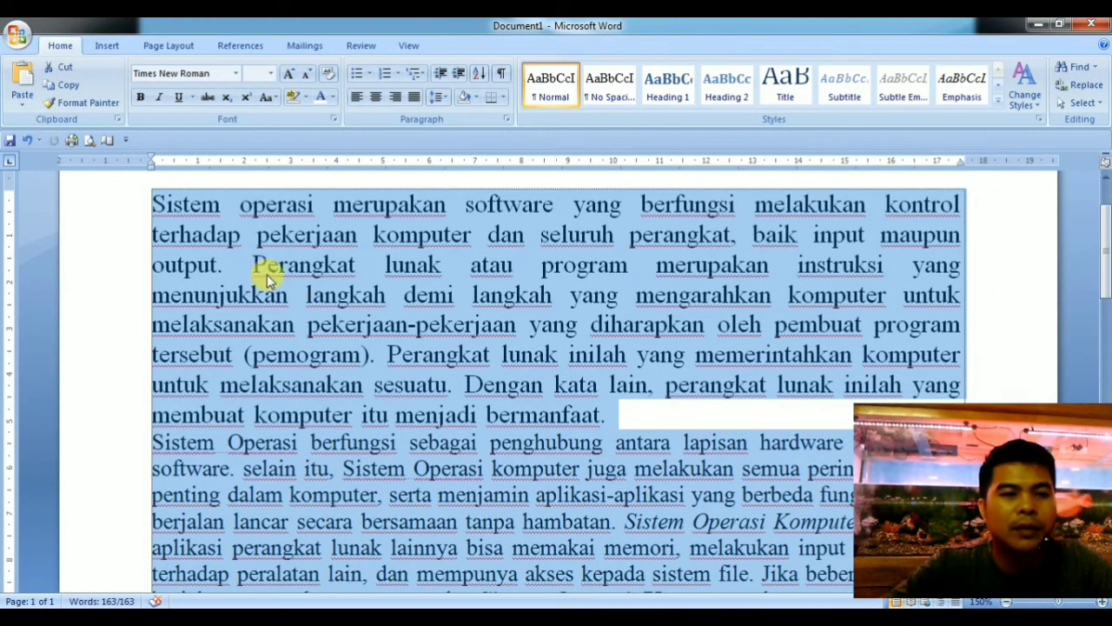
left_click_drag(152, 161, 249, 166)
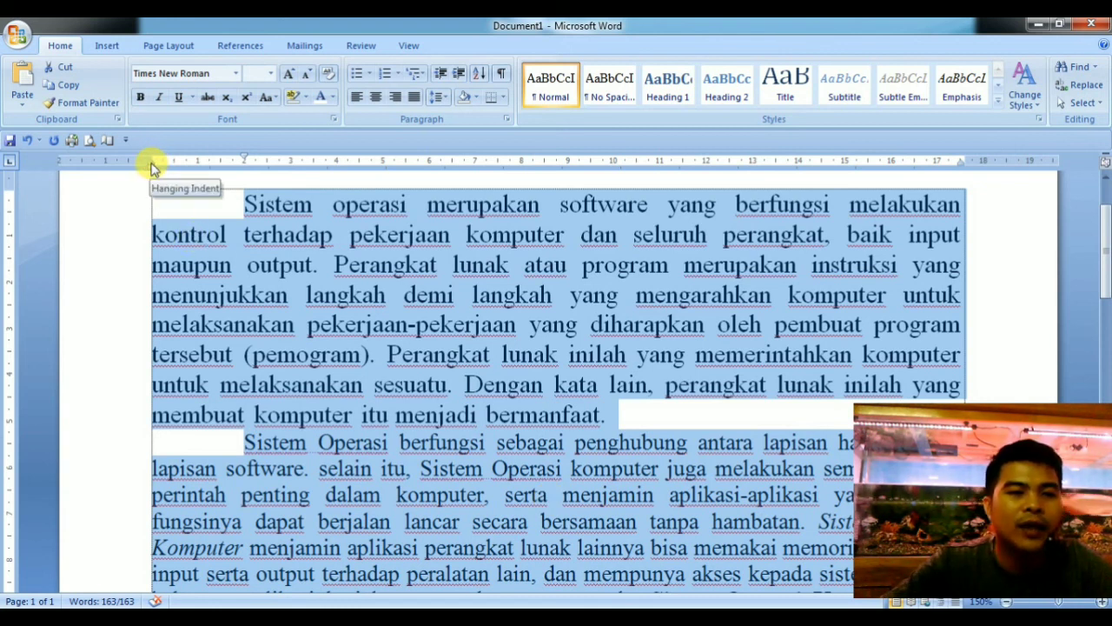
Set both paragraphs' hanging indent to about 0.75 cm and their right indent to about the 16.25 cm mark on the ruler.
mouse_move(151, 173)
left_mouse_down()
mouse_move(206, 166)
mouse_move(186, 169)
left_mouse_up()
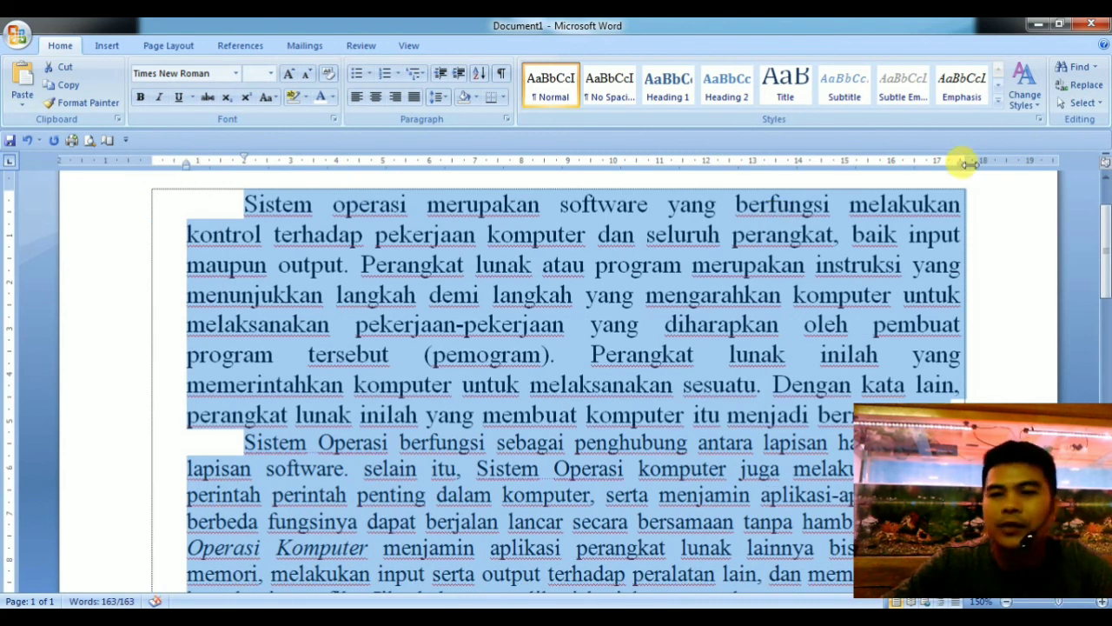
left_click_drag(958, 163, 901, 173)
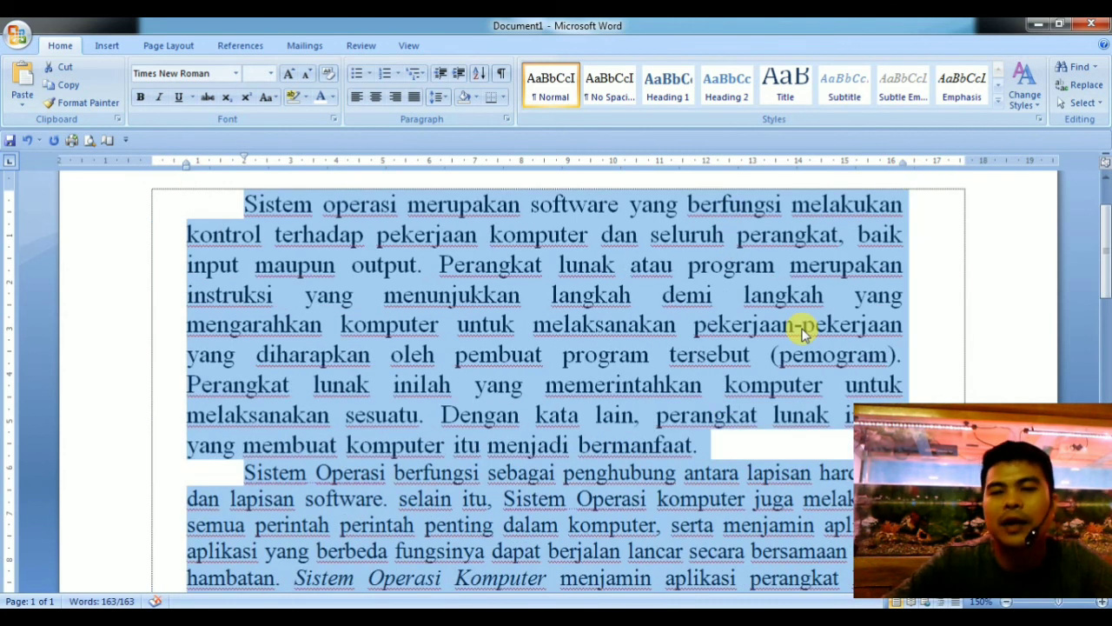
scroll(804, 332, "down", 3)
scroll(801, 329, "down", 2)
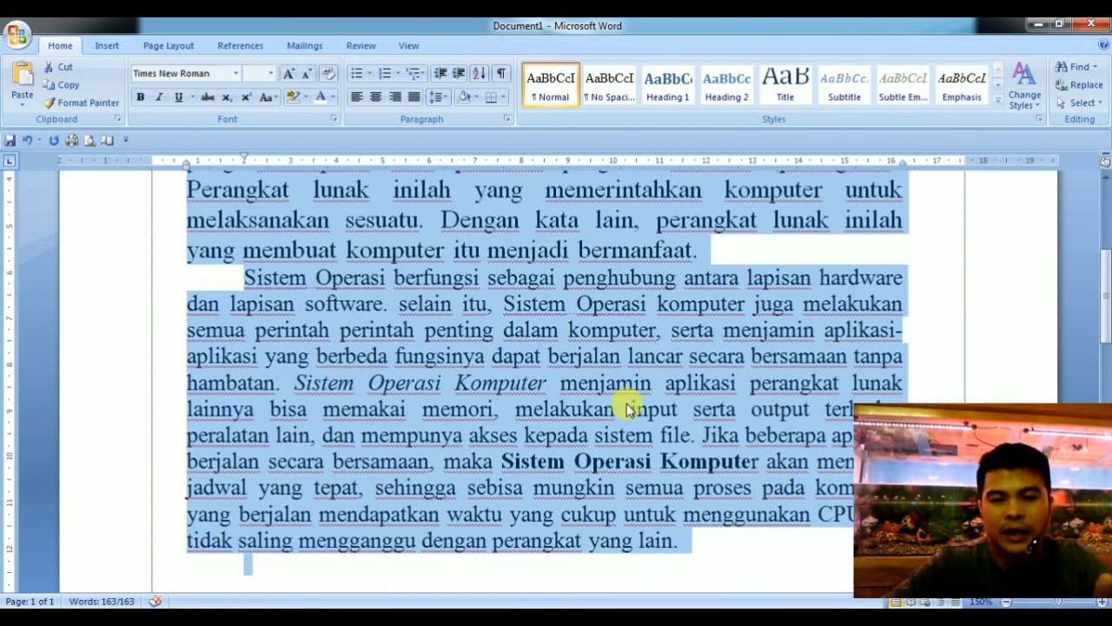
scroll(624, 404, "up", 5)
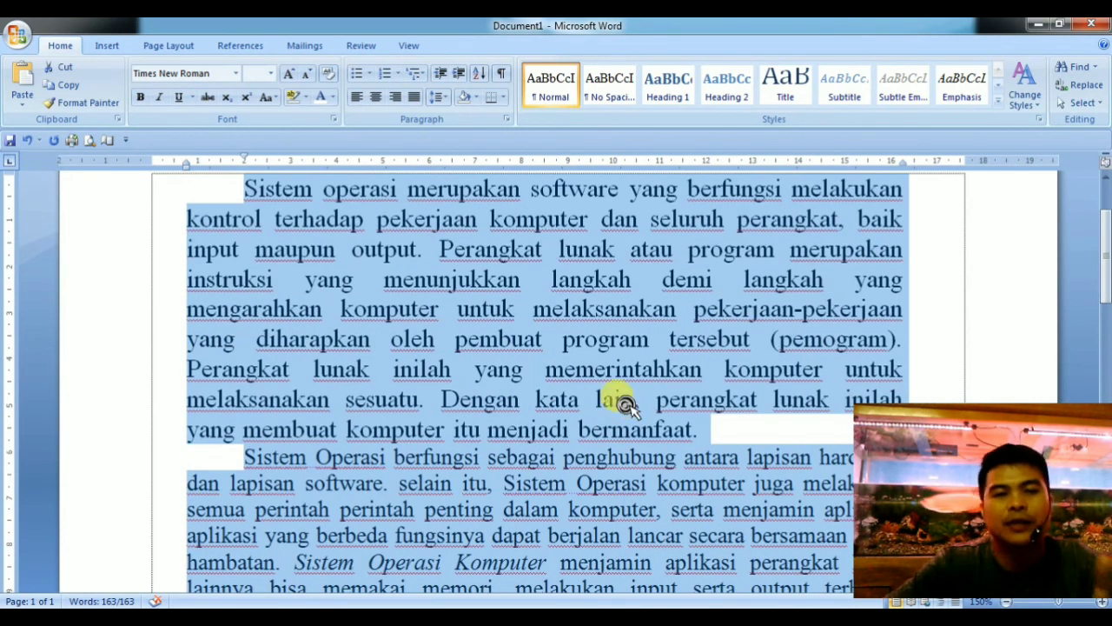
Deselect the text and move only the first paragraph's left indent to 0 cm on the ruler.
left_click(491, 339)
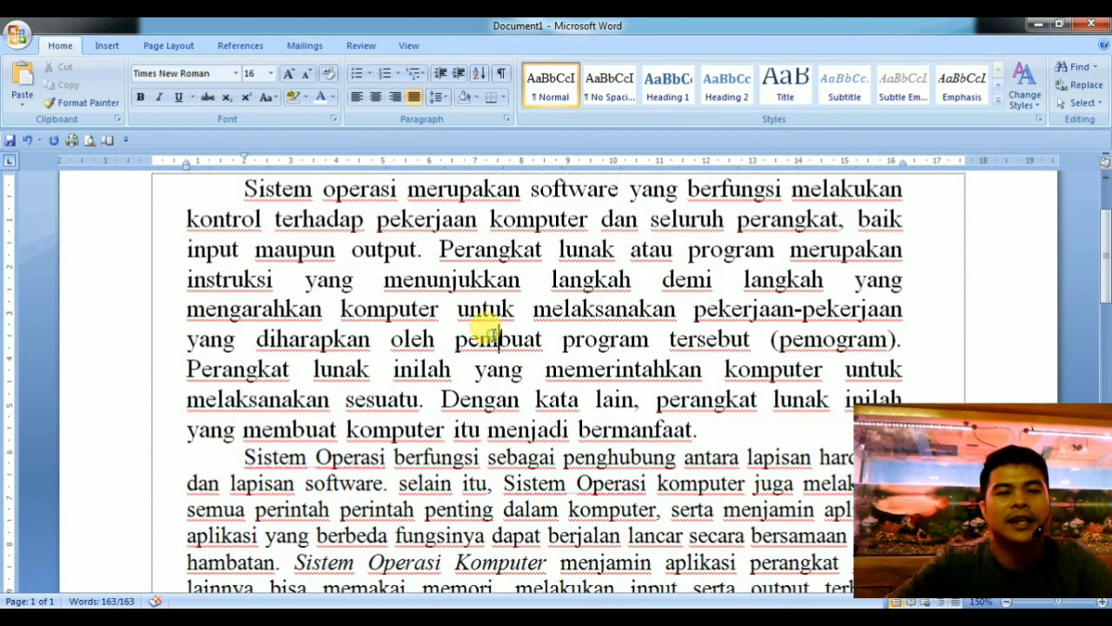
left_click_drag(186, 168, 152, 172)
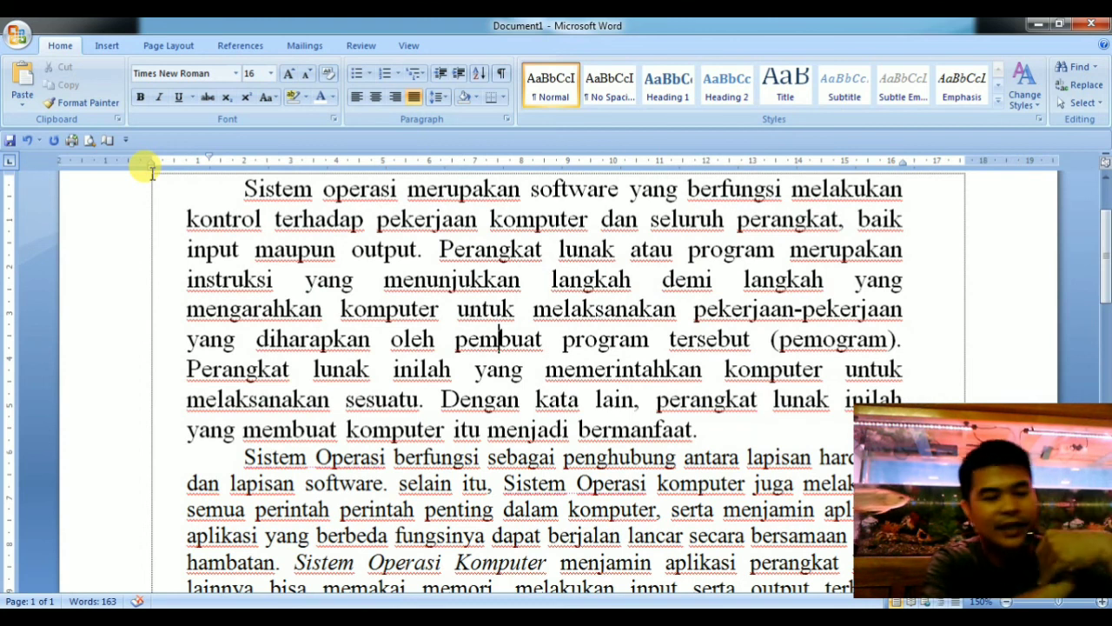